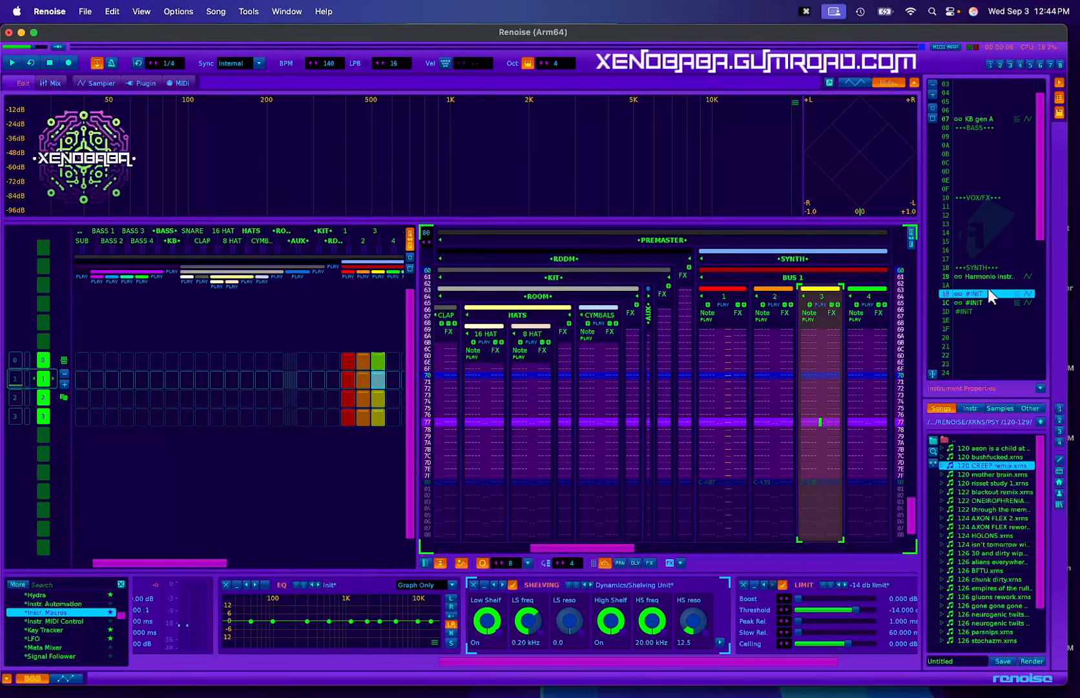
Step: Open instrument 1B's XY INPUT device in the CONTROL chain and sweep its point through the pad's quadrants, ending in the lower-right one
{"action": "double_click", "coordinate": [977, 294]}
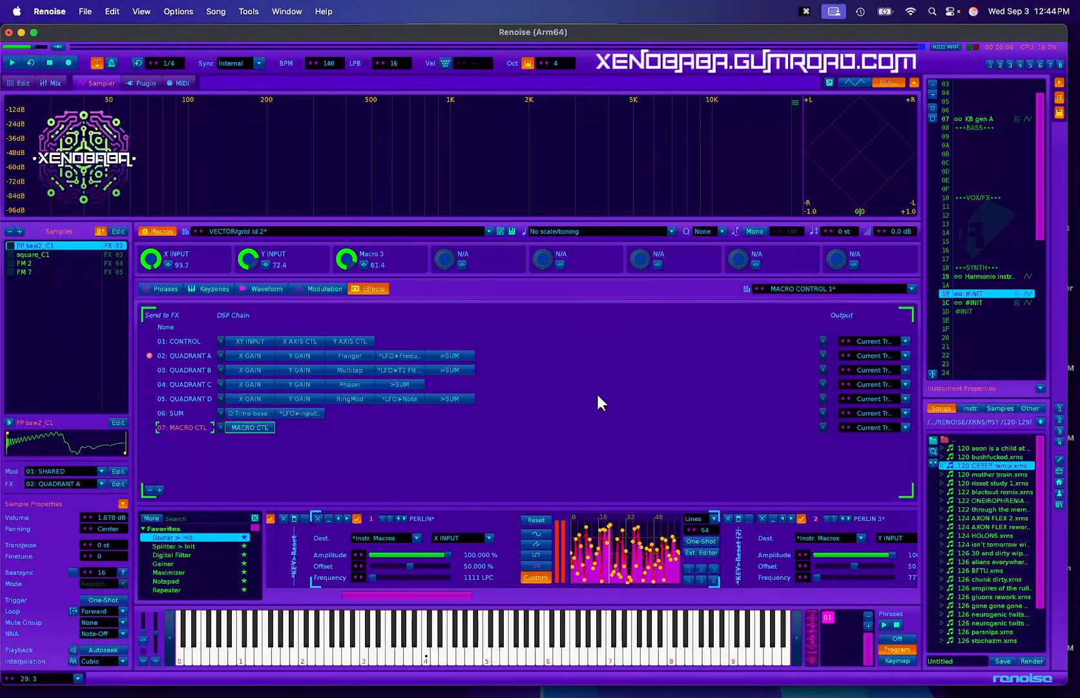
{"action": "left_click", "coordinate": [252, 342]}
{"action": "left_click_drag", "start_coordinate": [699, 535], "coordinate": [651, 574]}
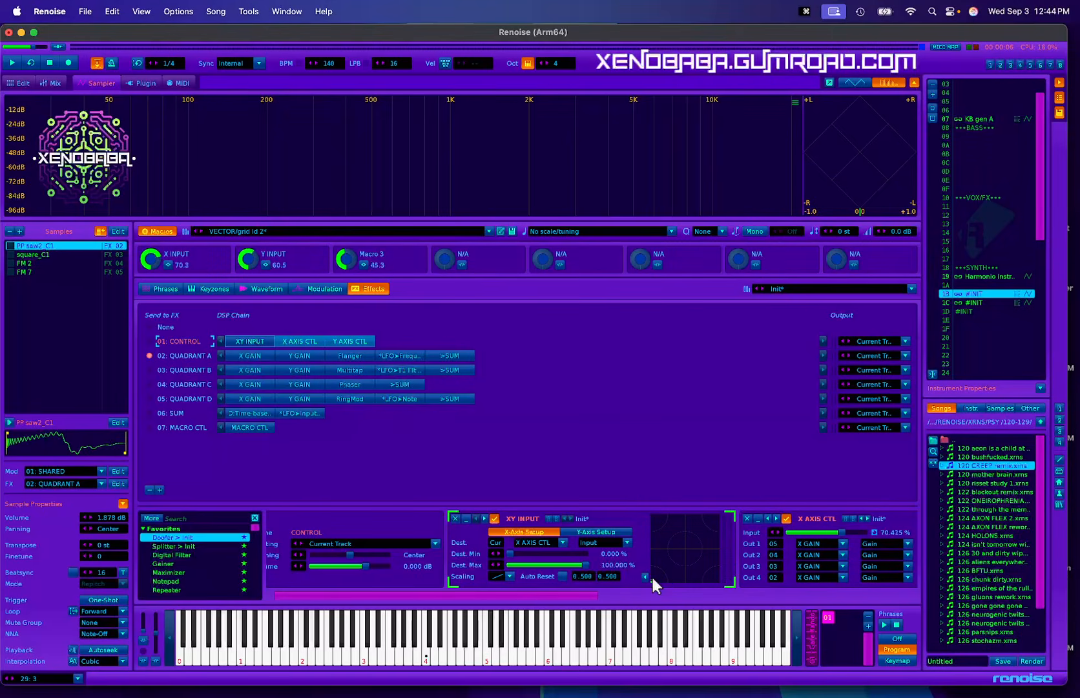
{"action": "mouse_move", "coordinate": [652, 576]}
{"action": "left_mouse_down"}
{"action": "mouse_move", "coordinate": [702, 558]}
{"action": "mouse_move", "coordinate": [673, 560]}
{"action": "mouse_move", "coordinate": [688, 554]}
{"action": "mouse_move", "coordinate": [693, 521]}
{"action": "mouse_move", "coordinate": [699, 570]}
{"action": "mouse_move", "coordinate": [667, 544]}
{"action": "mouse_move", "coordinate": [698, 538]}
{"action": "mouse_move", "coordinate": [694, 552]}
{"action": "mouse_move", "coordinate": [667, 533]}
{"action": "mouse_move", "coordinate": [666, 558]}
{"action": "left_mouse_up"}
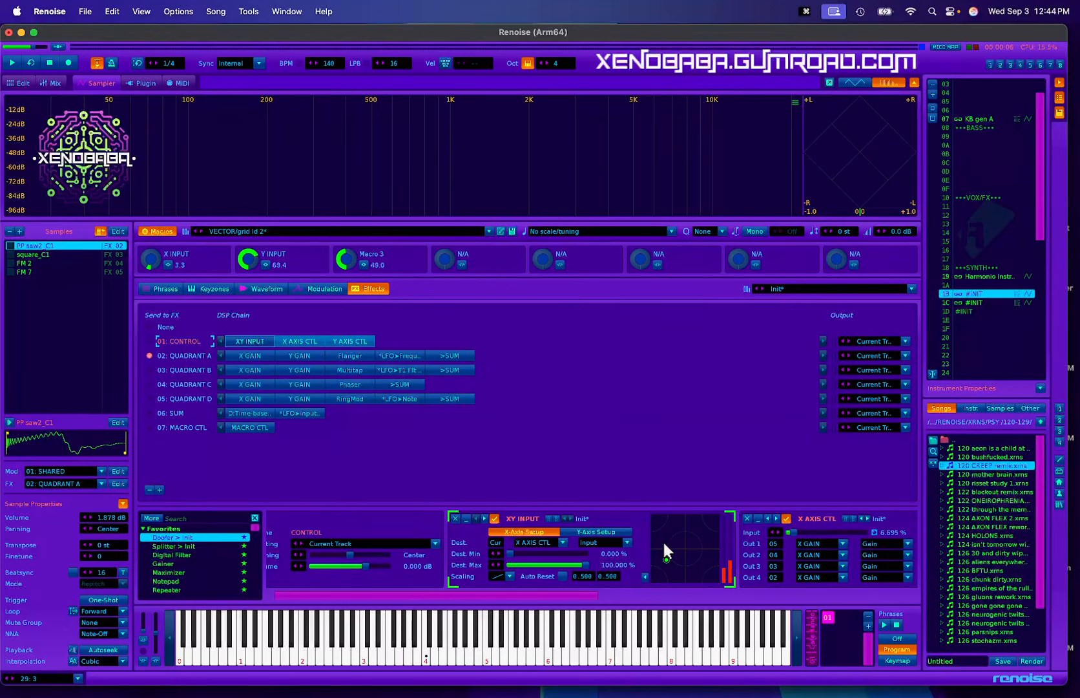
{"action": "mouse_move", "coordinate": [662, 540]}
{"action": "left_mouse_down"}
{"action": "mouse_move", "coordinate": [659, 531]}
{"action": "mouse_move", "coordinate": [694, 568]}
{"action": "mouse_move", "coordinate": [662, 535]}
{"action": "left_mouse_up"}
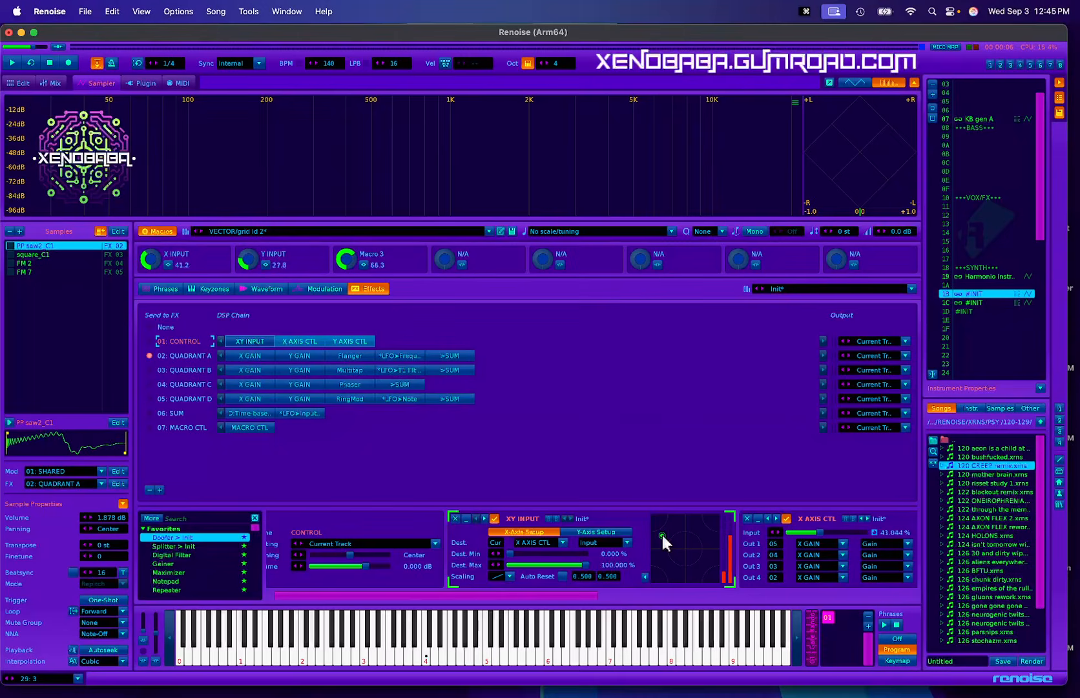
{"action": "left_click_drag", "start_coordinate": [662, 535], "coordinate": [707, 568]}
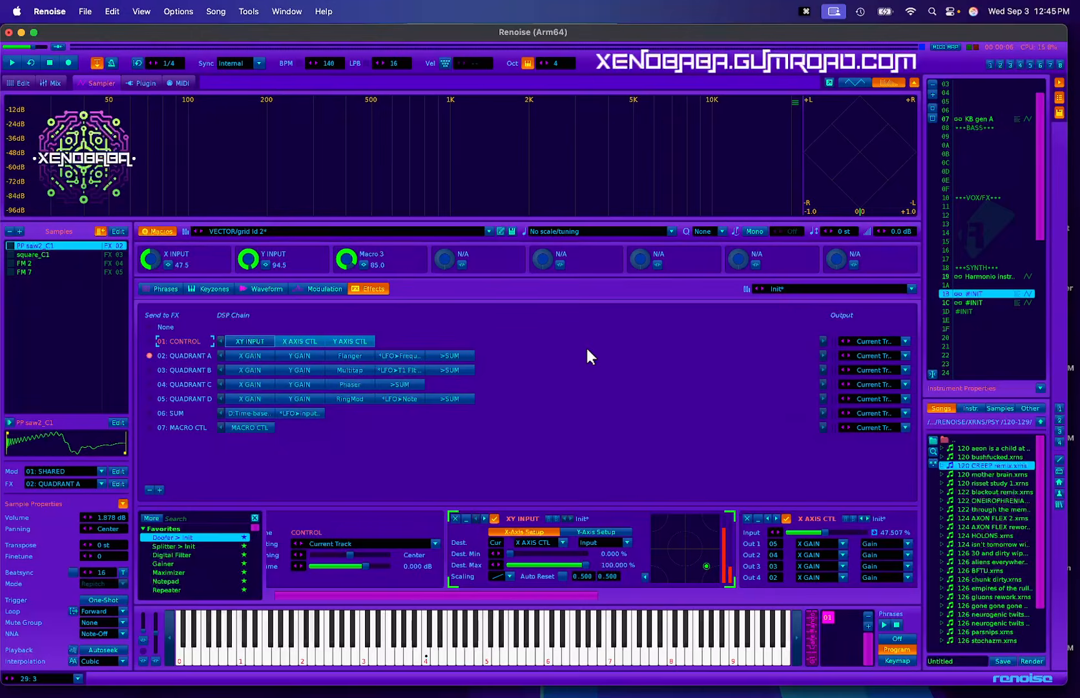
Step: Return to the pattern editor and play the song from the first pattern in the sequence
{"action": "key", "text": "F2"}
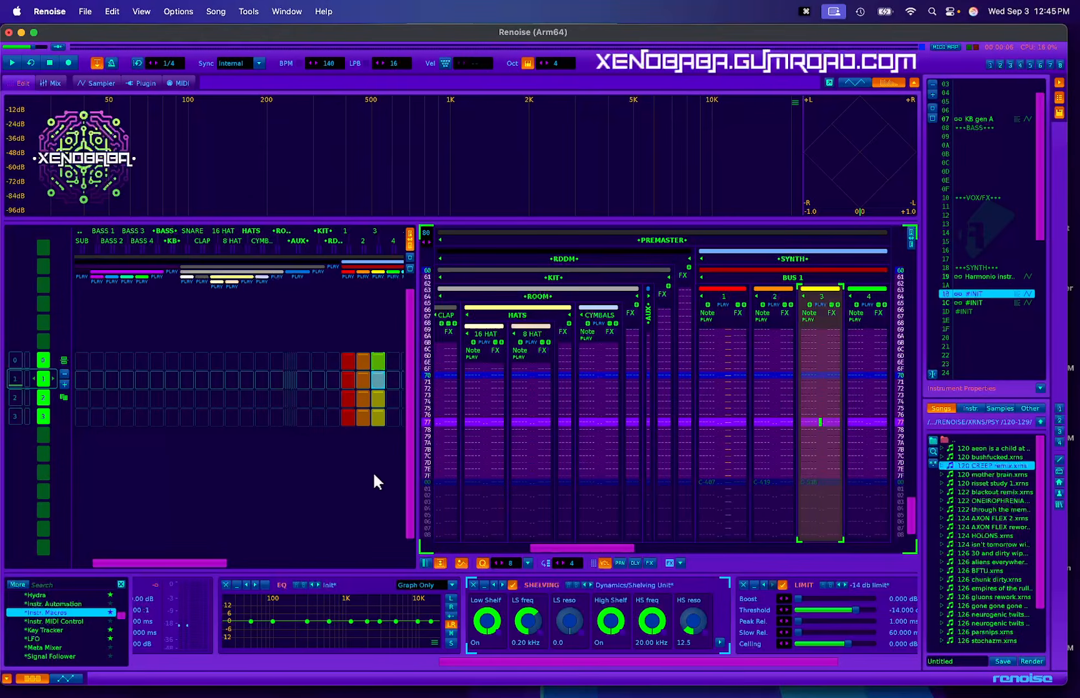
{"action": "scroll", "coordinate": [378, 481], "scroll_direction": "up", "scroll_amount": 1}
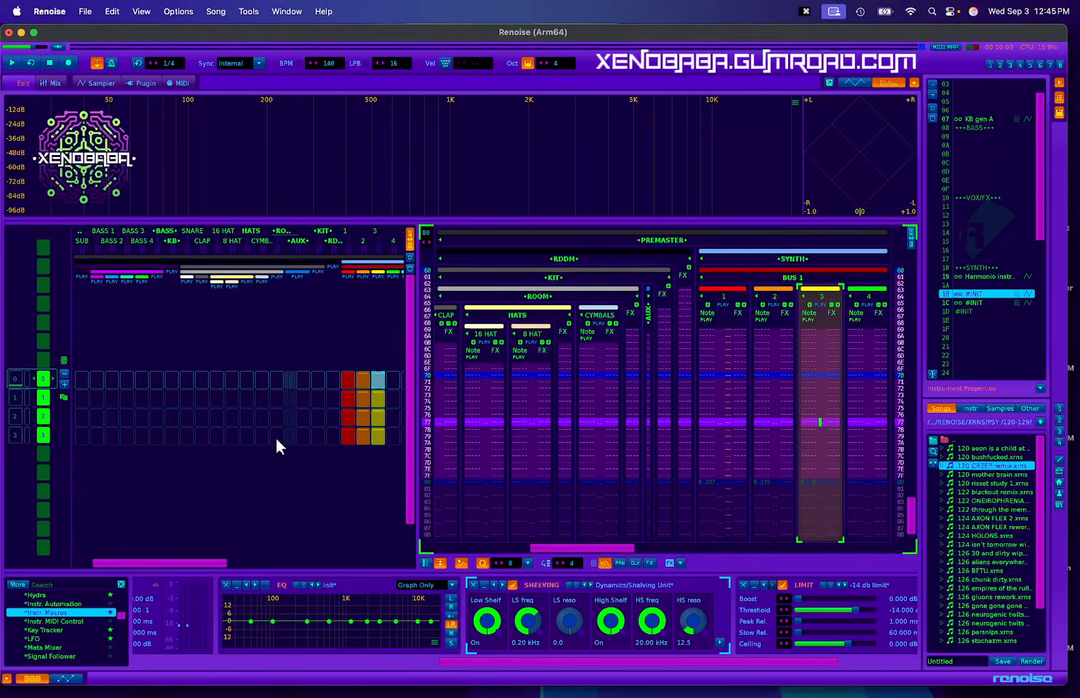
{"action": "key", "text": "space"}
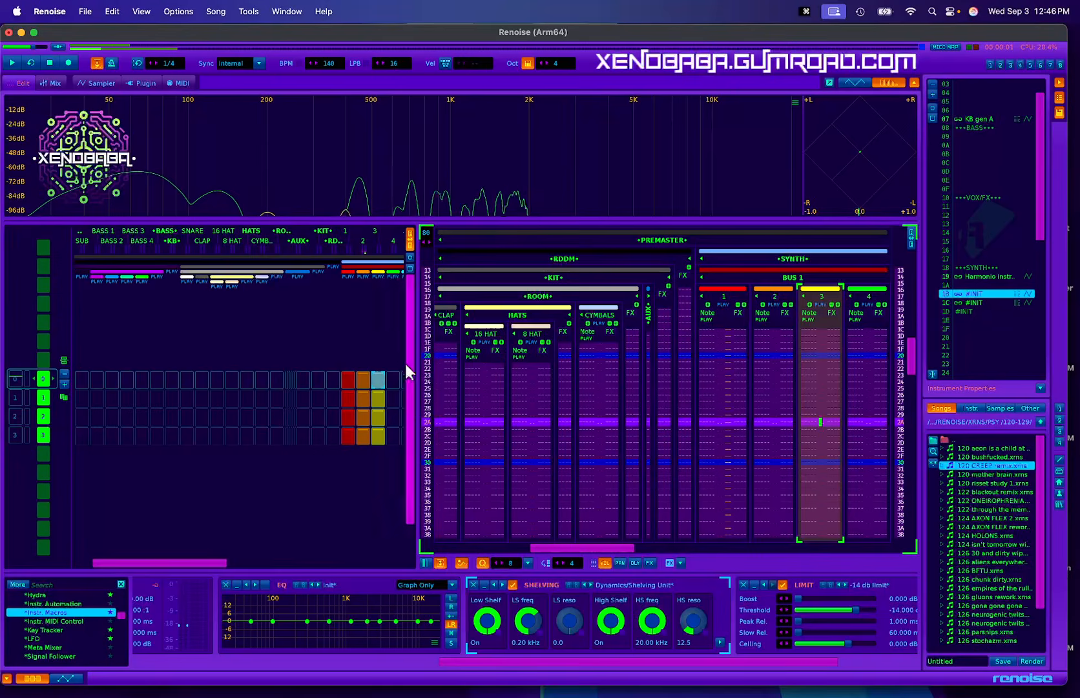
Step: Open instrument 1B in the sampler, view the FM 7 sample's waveform, and return to the effect chains
{"action": "double_click", "coordinate": [982, 293]}
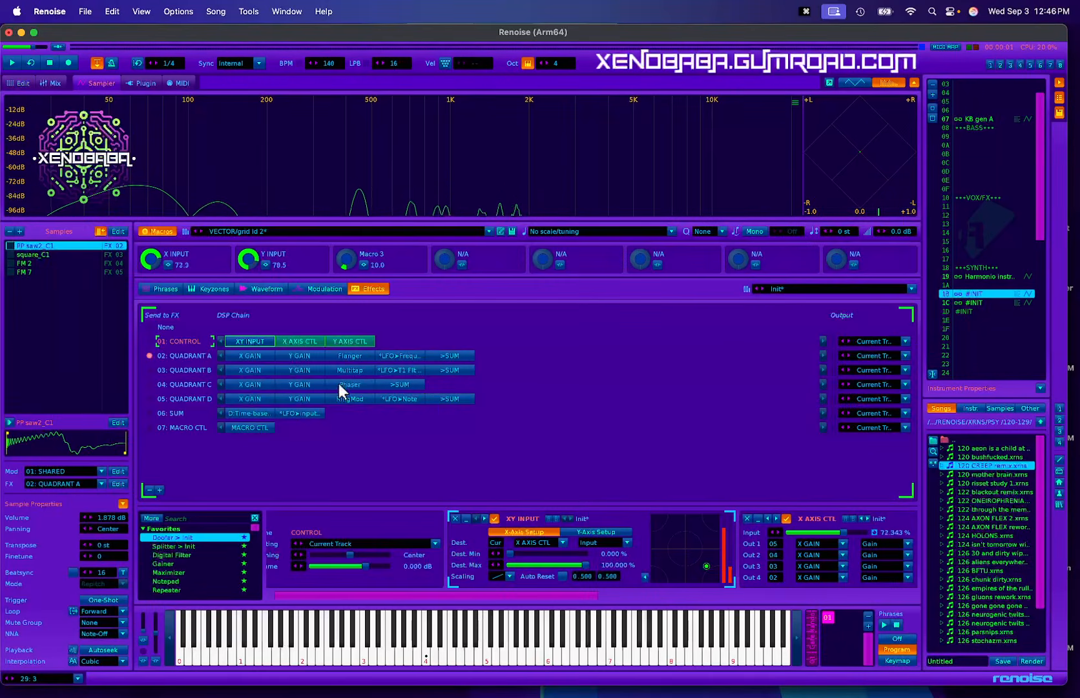
{"action": "left_click", "coordinate": [46, 257]}
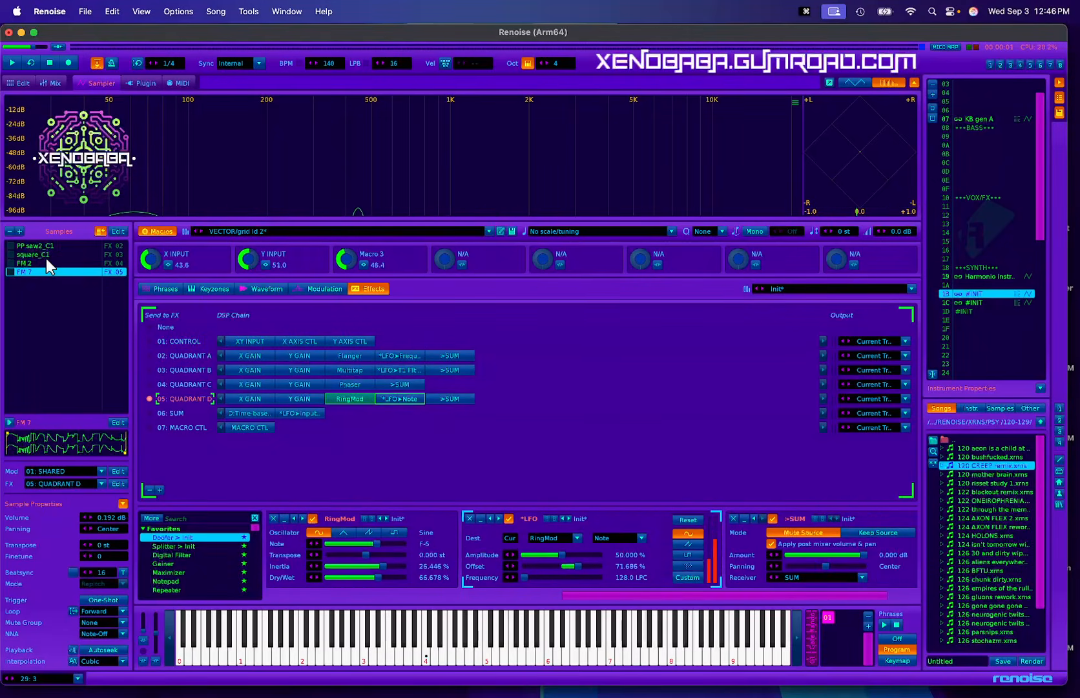
{"action": "left_click", "coordinate": [271, 287]}
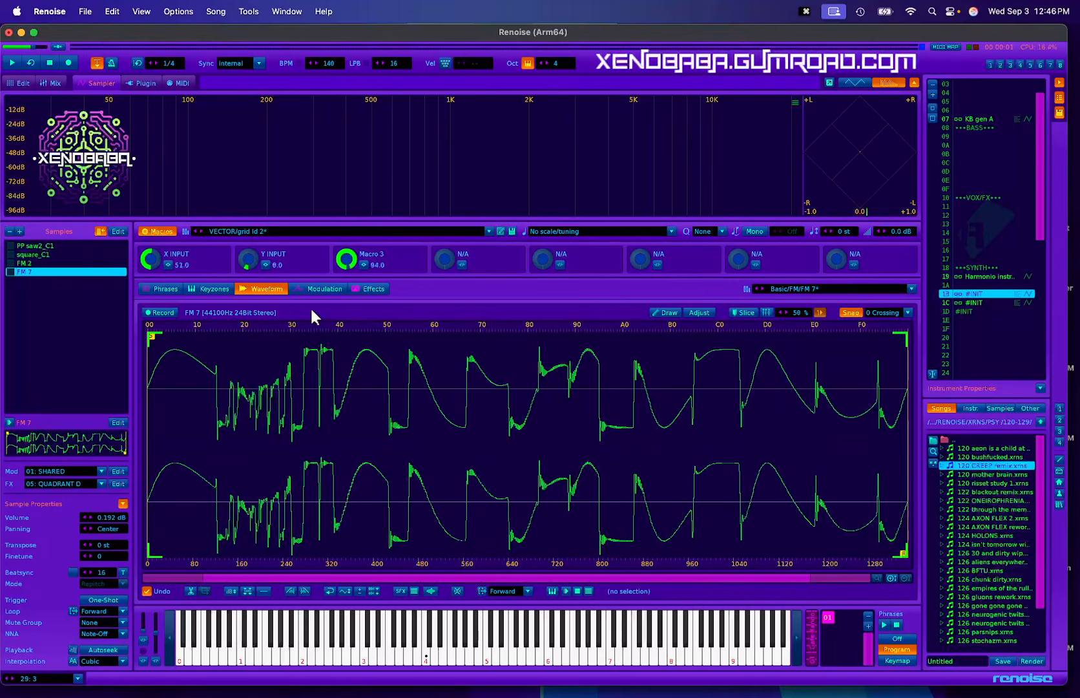
{"action": "left_click", "coordinate": [373, 288]}
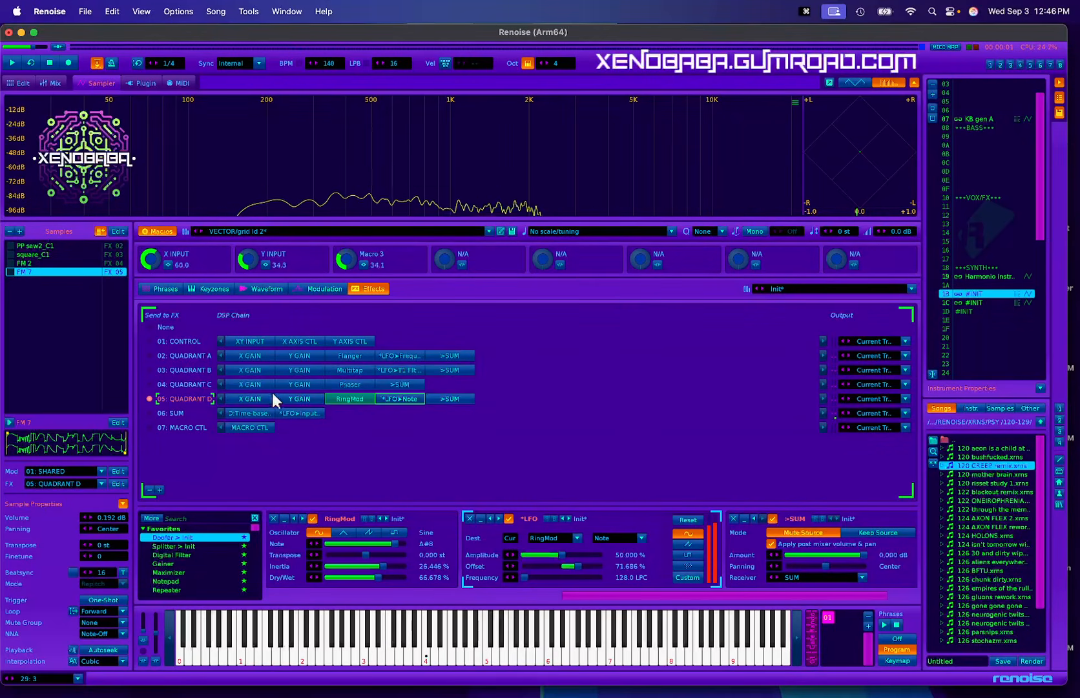
Step: Switch off the PERLIN and PERLIN 3 LFOs in the MACRO CTL chain and move the XY INPUT point to the pad's upper-left corner
{"action": "left_click", "coordinate": [254, 426]}
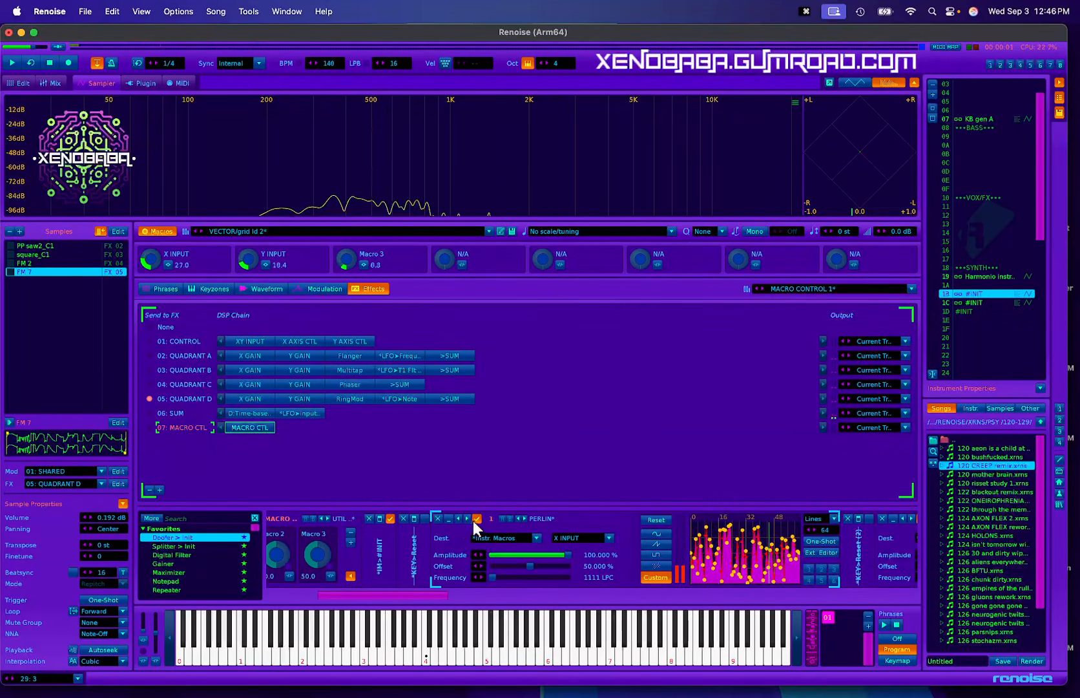
{"action": "scroll", "coordinate": [567, 538], "scroll_direction": "right", "scroll_amount": 5}
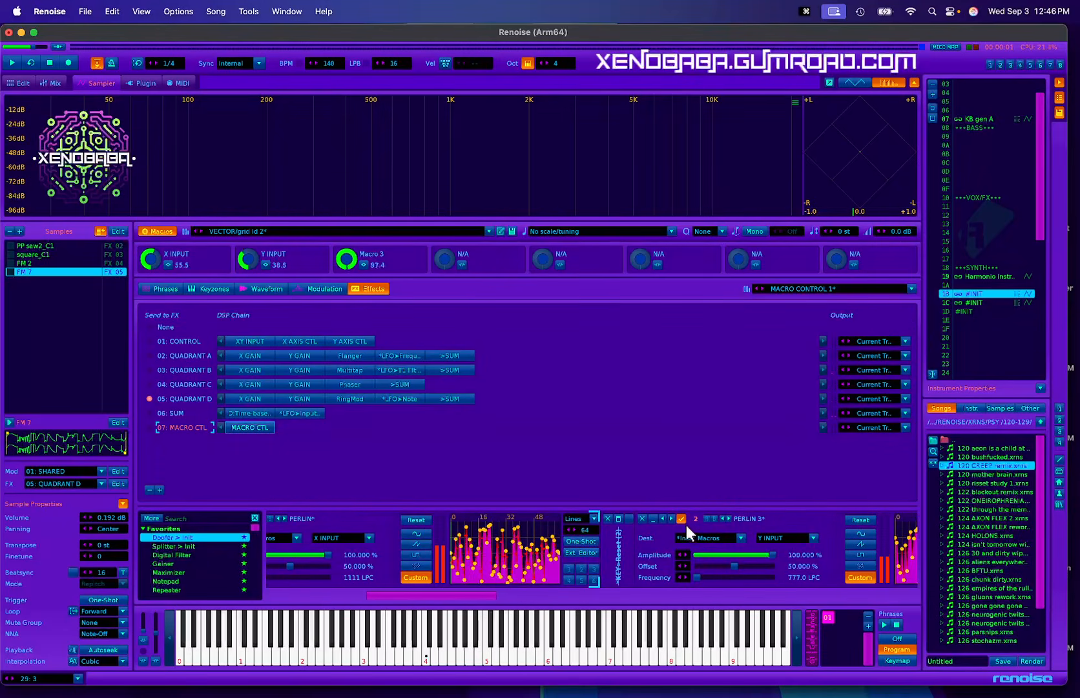
{"action": "left_click", "coordinate": [256, 342]}
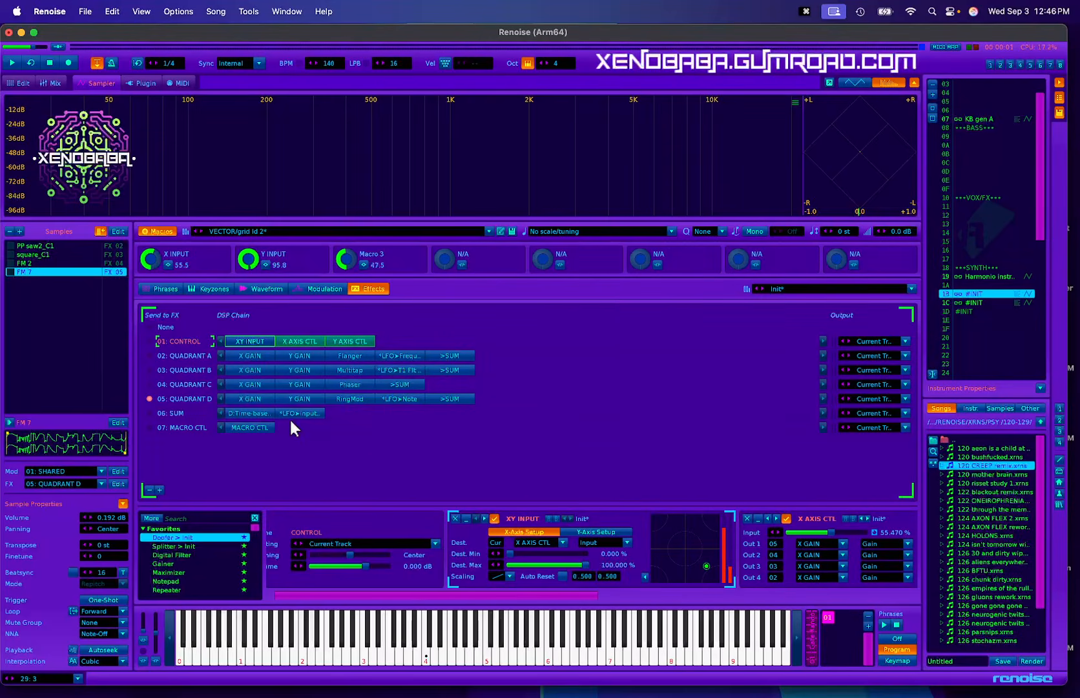
{"action": "left_click_drag", "start_coordinate": [702, 560], "coordinate": [705, 525]}
{"action": "key", "text": "z"}
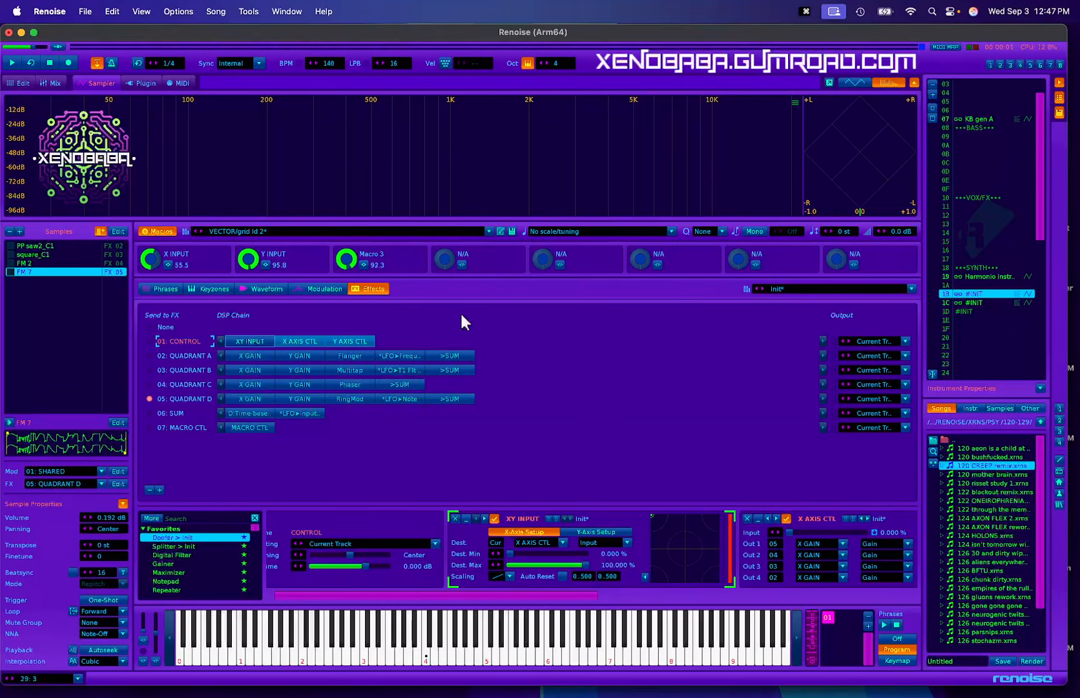
Step: Audition instrument 19 (VECTOR/glass pad) with a test note and view the waveform of its QUADRANT B sample
{"action": "scroll", "coordinate": [976, 297], "scroll_direction": "up", "scroll_amount": 3}
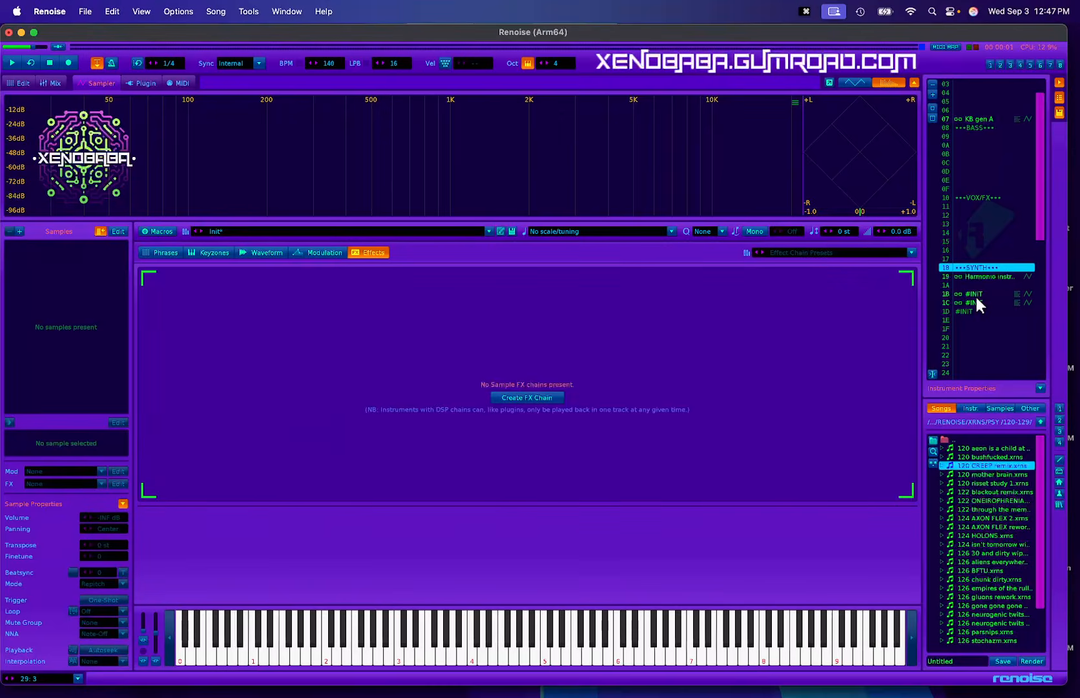
{"action": "scroll", "coordinate": [1002, 303], "scroll_direction": "down", "scroll_amount": 1}
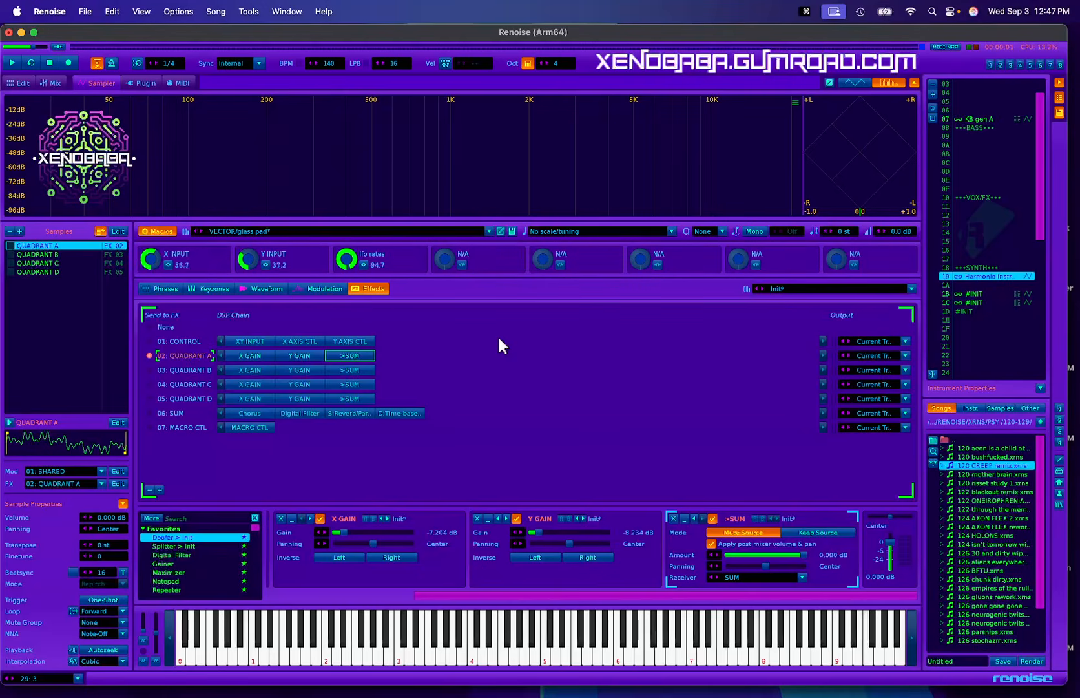
{"action": "key", "text": "q"}
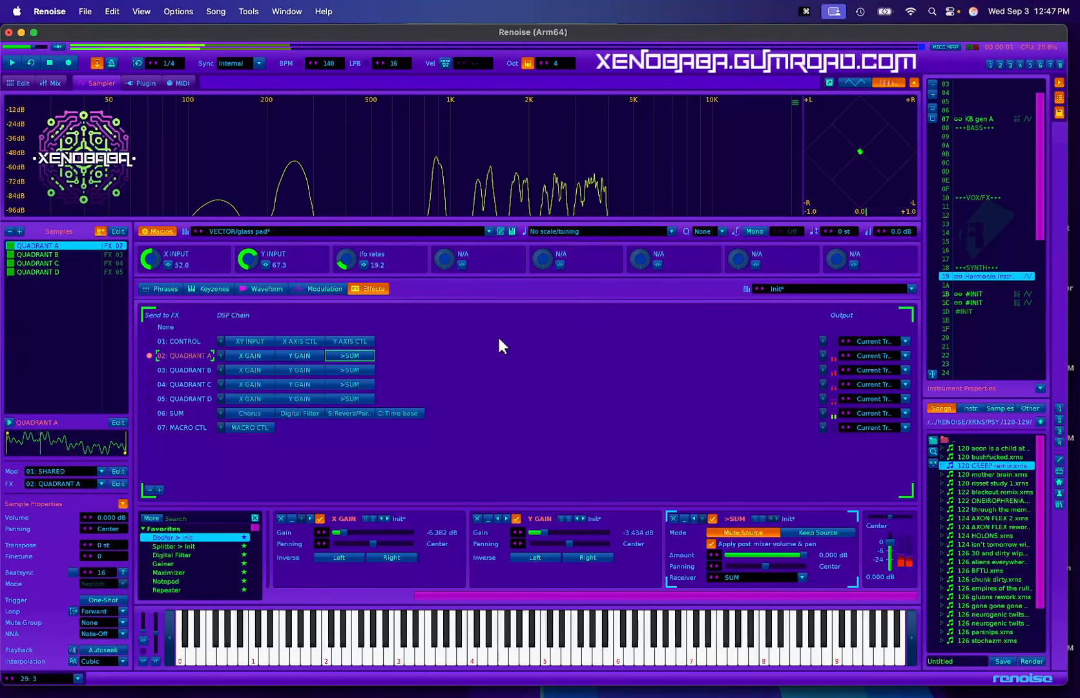
{"action": "left_click", "coordinate": [282, 288]}
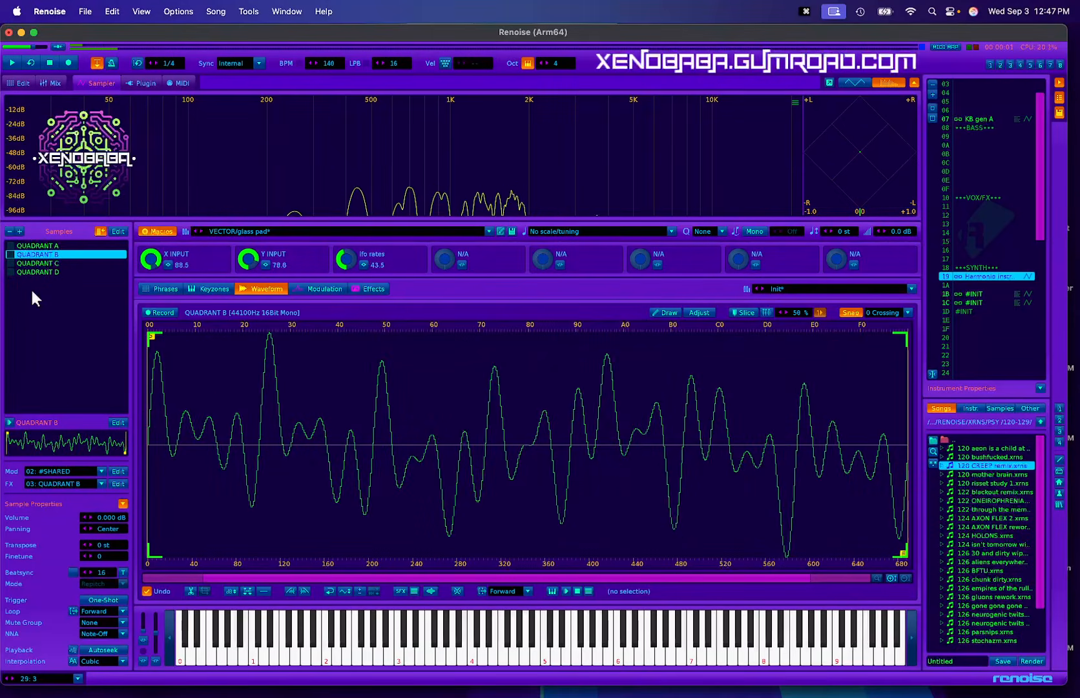
{"action": "left_click", "coordinate": [373, 289]}
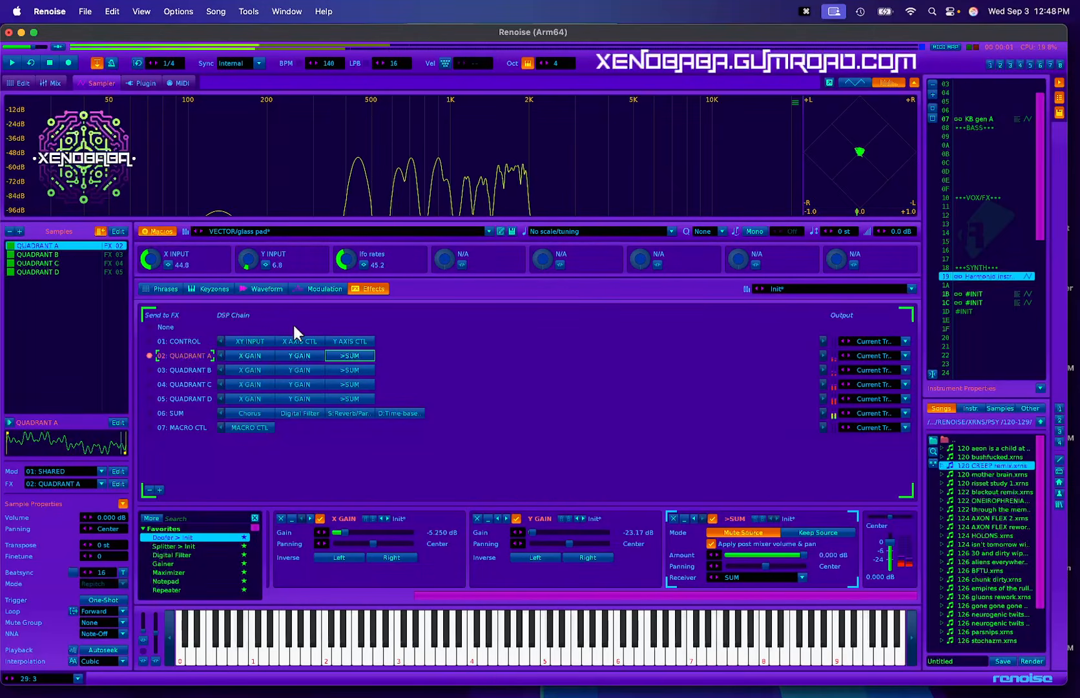
Step: Examine the volume LFO curves of the glass pad's four modulation sets, and the pitch modulation of the first set
{"action": "left_click", "coordinate": [325, 289]}
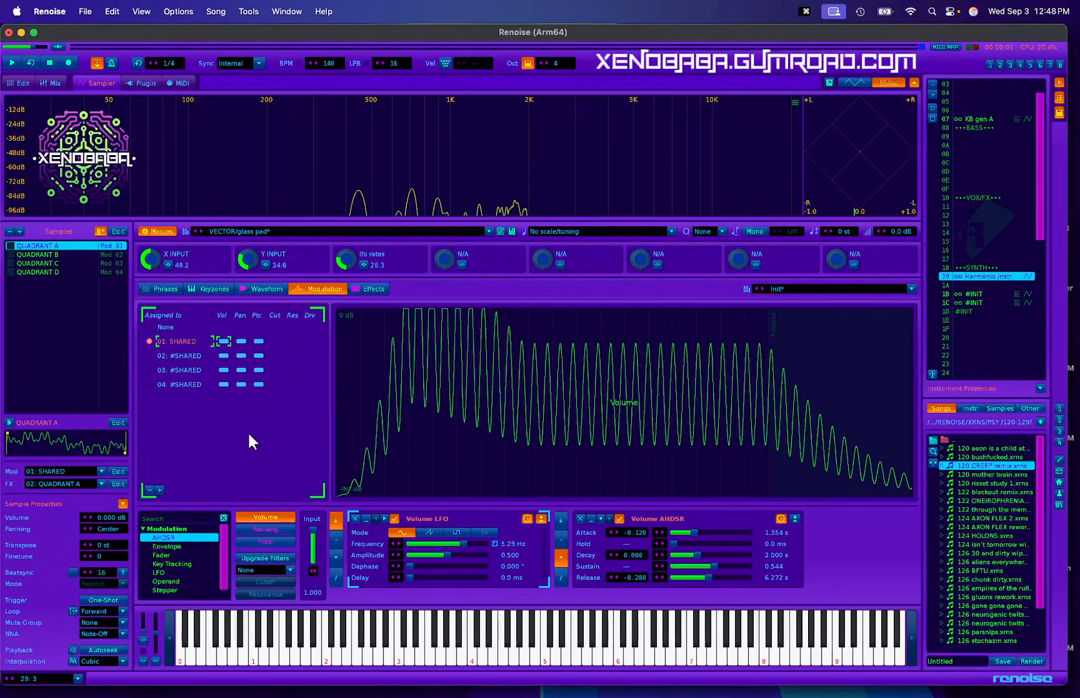
{"action": "left_click", "coordinate": [258, 342]}
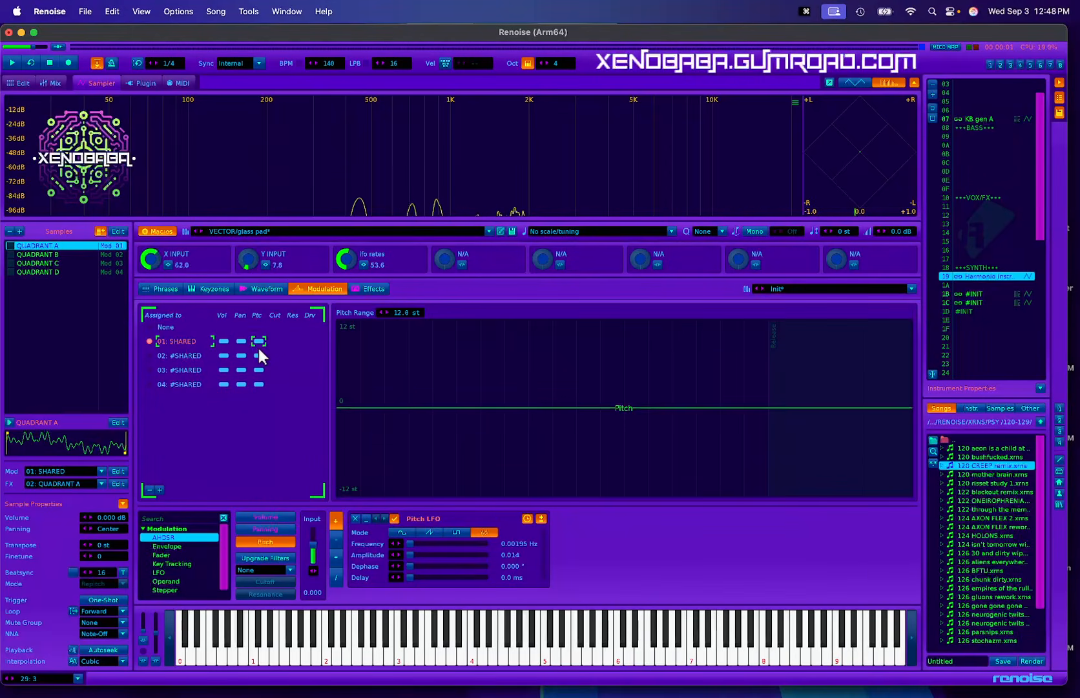
{"action": "left_click", "coordinate": [220, 341]}
{"action": "left_click", "coordinate": [226, 368]}
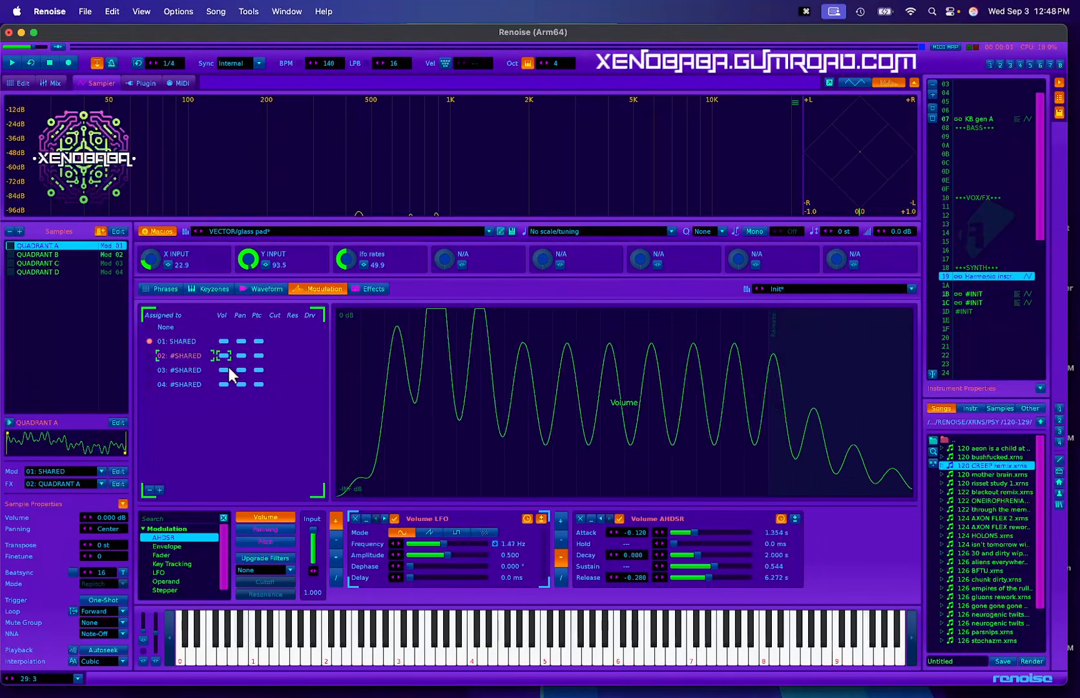
{"action": "left_click", "coordinate": [225, 384]}
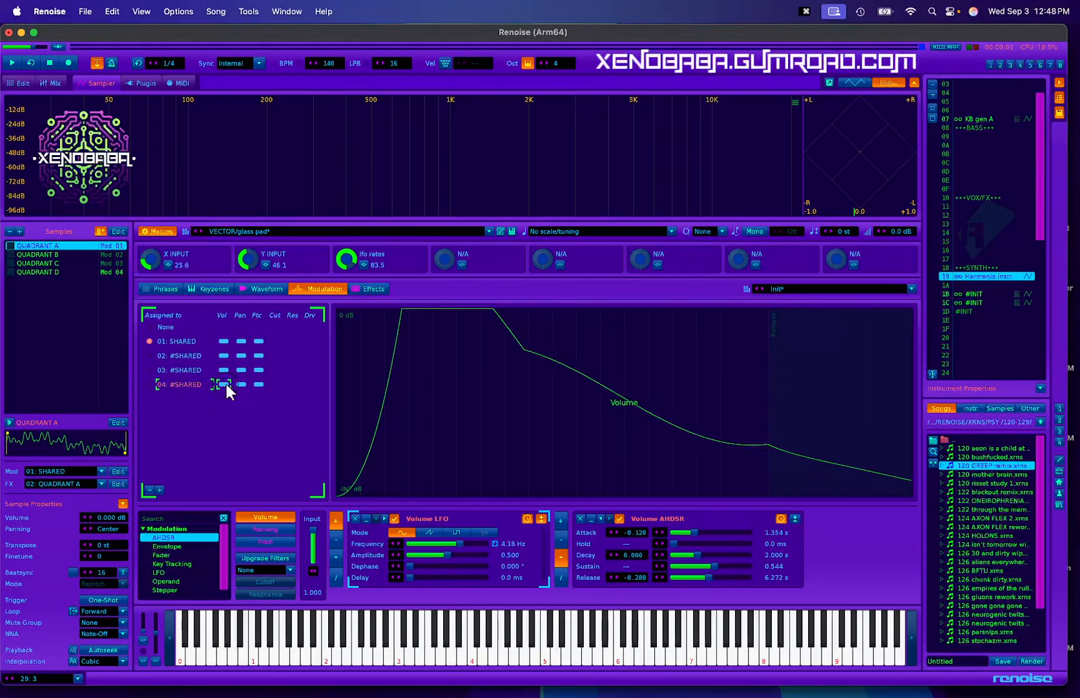
{"action": "left_click", "coordinate": [224, 369]}
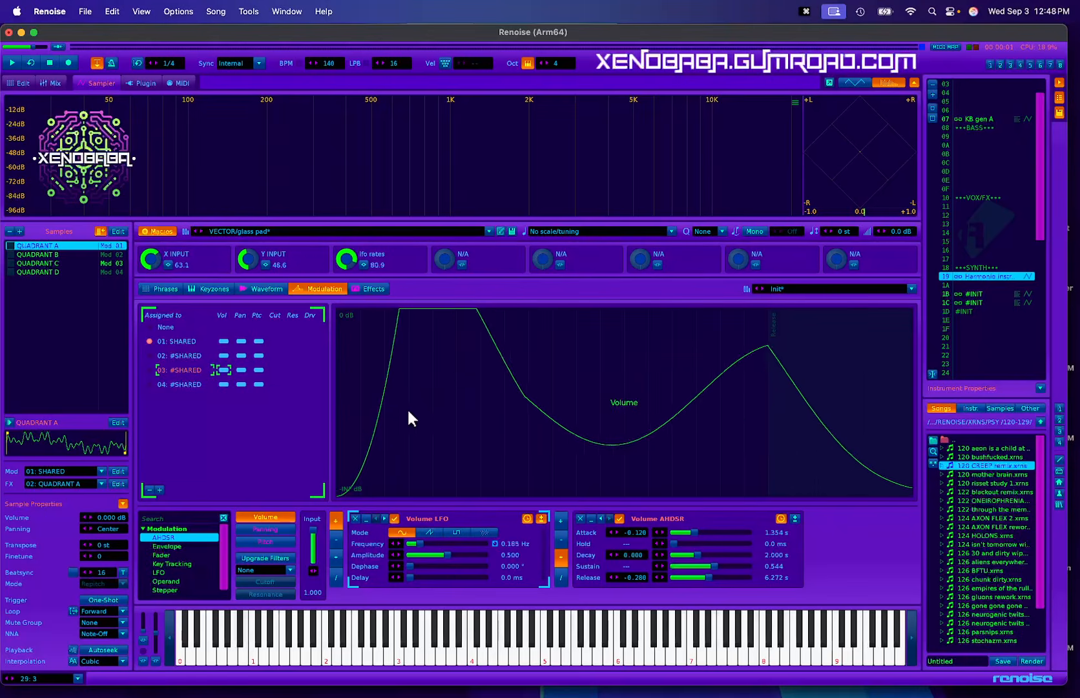
{"action": "left_click", "coordinate": [223, 340]}
{"action": "left_click", "coordinate": [225, 370]}
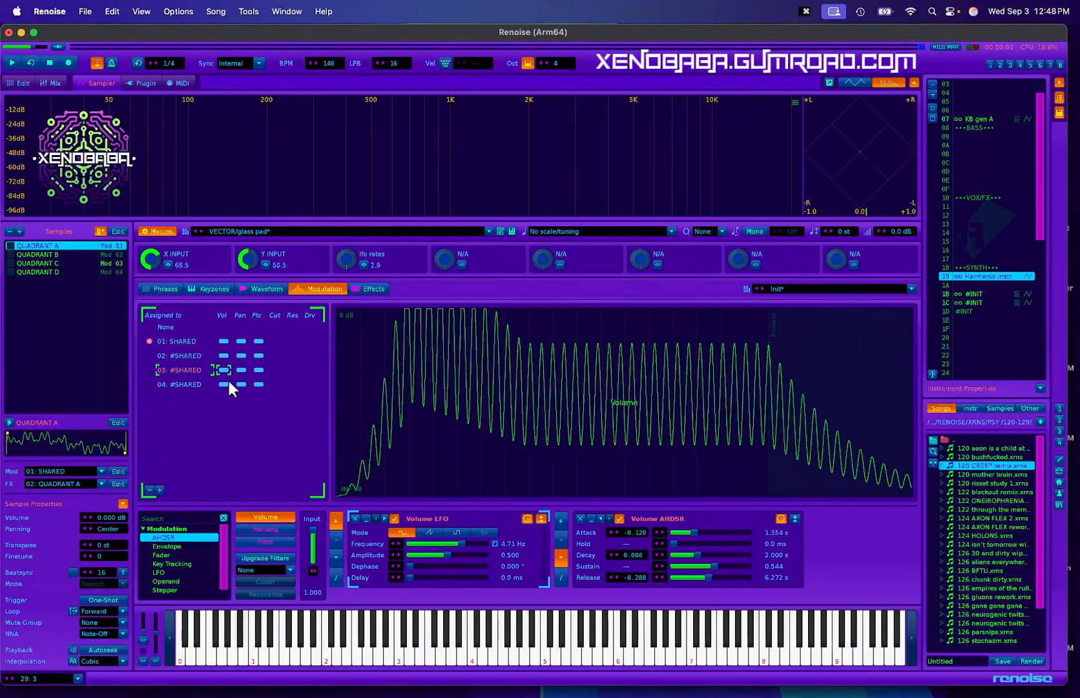
{"action": "left_click", "coordinate": [223, 355]}
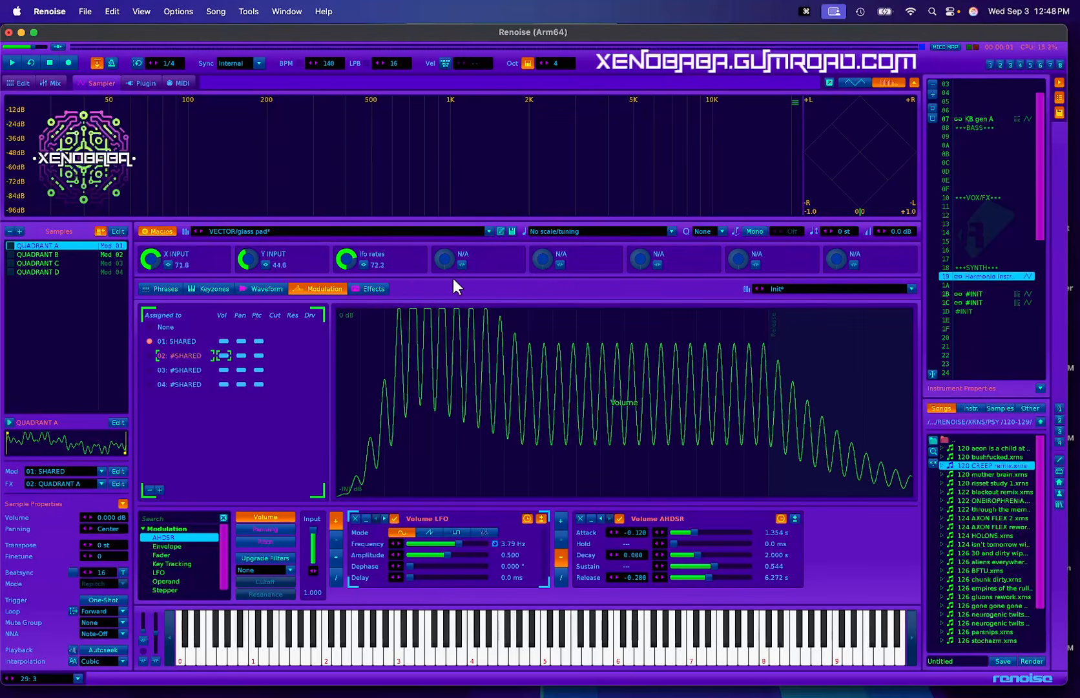
Step: Play test notes in two octaves to hear the glass pad's volume modulation, and return to its effect chains
{"action": "key", "text": "z"}
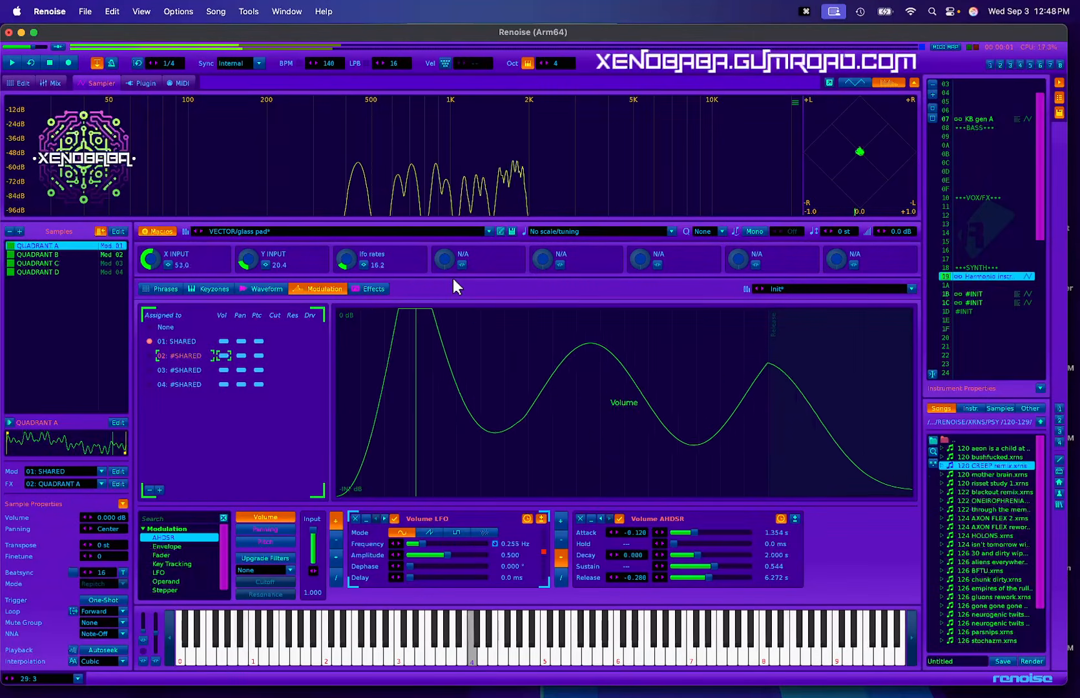
{"action": "key", "text": "q"}
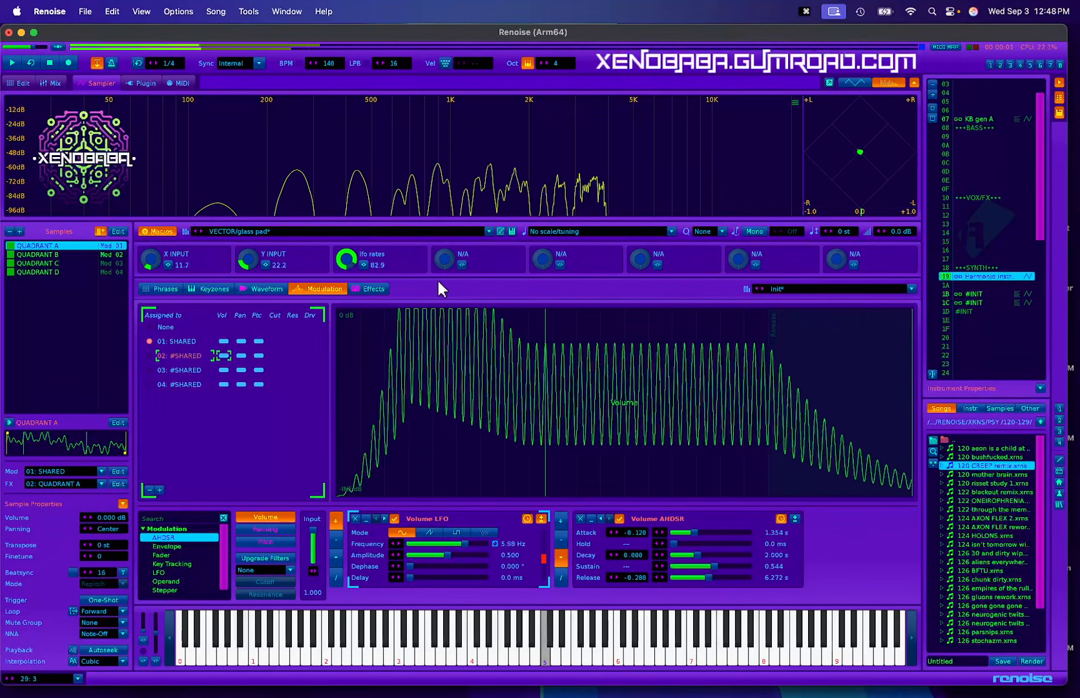
{"action": "left_click", "coordinate": [375, 290]}
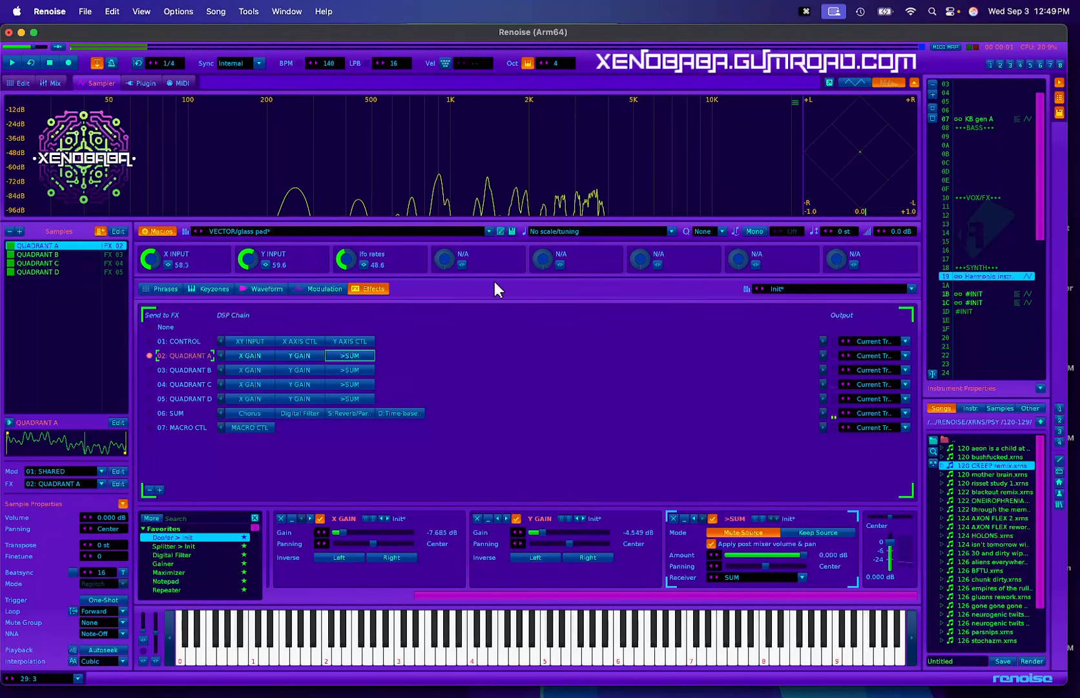
Step: Audition instrument 1C (VECTOR/INIT) with test notes and move its XY INPUT point to the pad's upper-left corner
{"action": "left_click", "coordinate": [970, 302]}
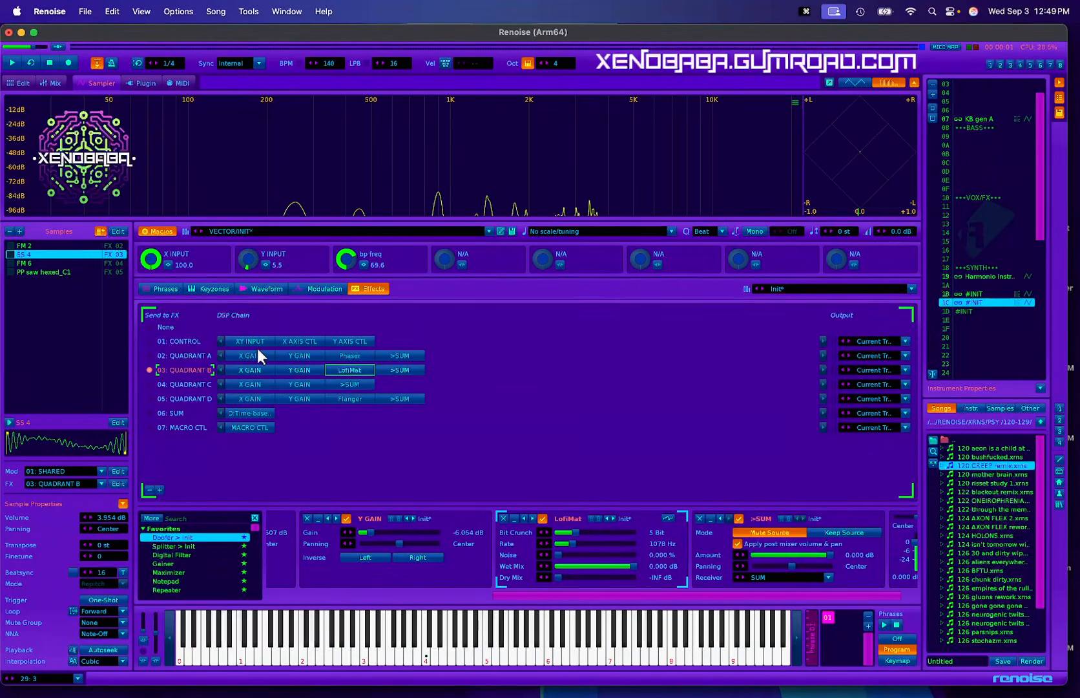
{"action": "key", "text": "z"}
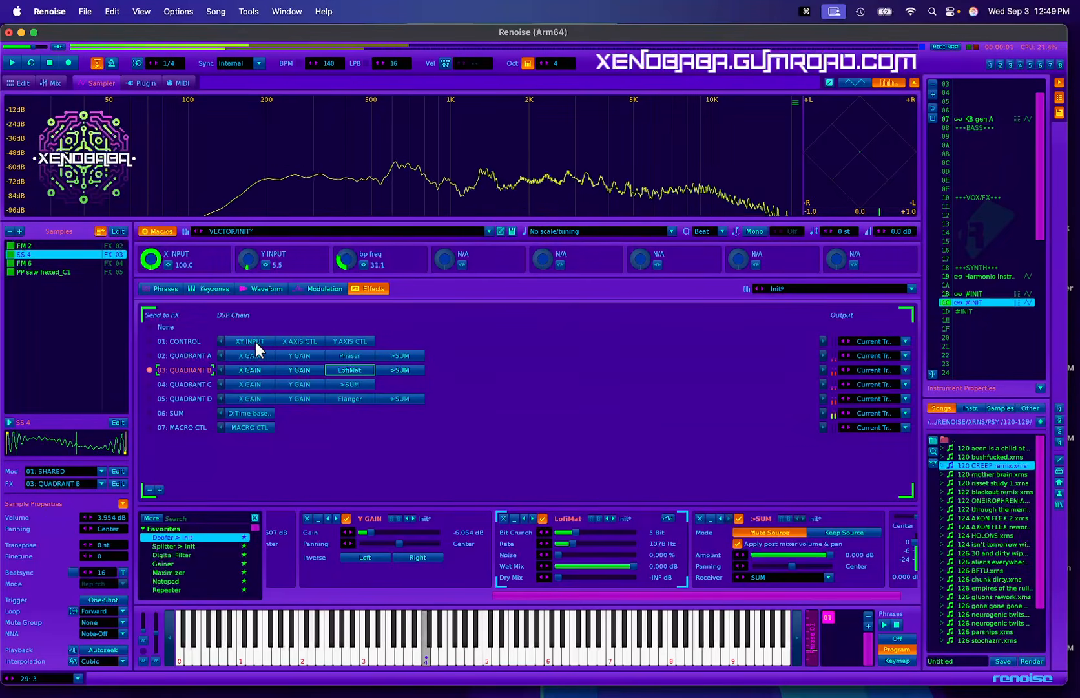
{"action": "left_click", "coordinate": [255, 342]}
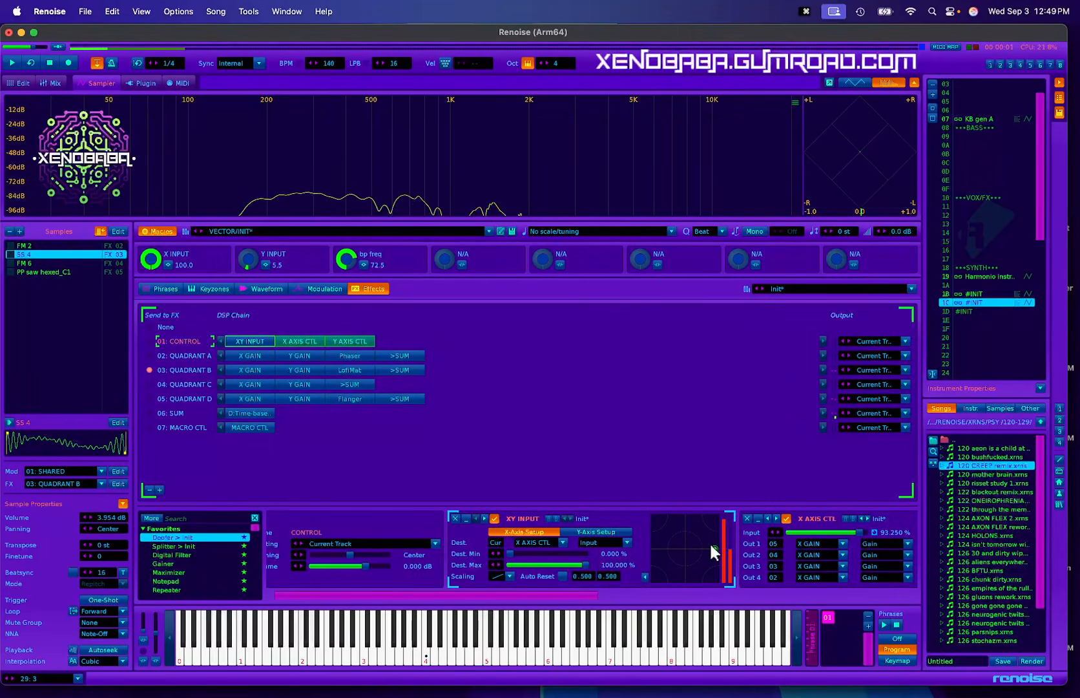
{"action": "key", "text": "q"}
{"action": "left_click_drag", "start_coordinate": [712, 546], "coordinate": [643, 505]}
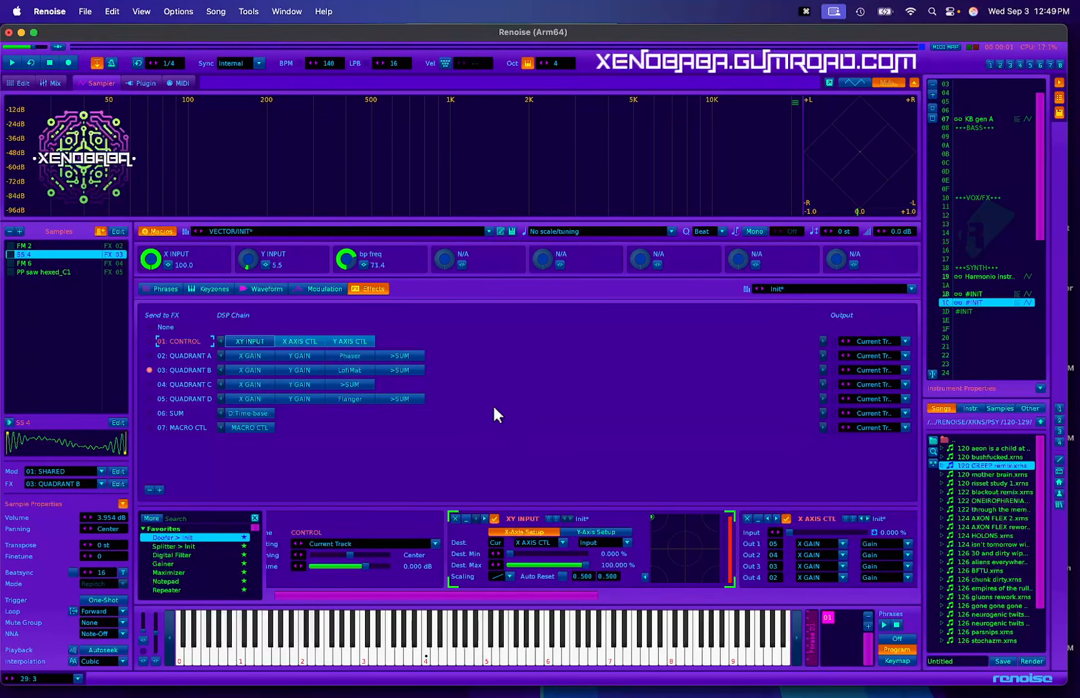
Step: Inspect the effect devices in the QUADRANT A, B, C and D chains, ending on the QUADRANT B chain
{"action": "left_click", "coordinate": [183, 356]}
{"action": "left_click", "coordinate": [182, 369]}
{"action": "left_click", "coordinate": [184, 383]}
{"action": "left_click", "coordinate": [184, 397]}
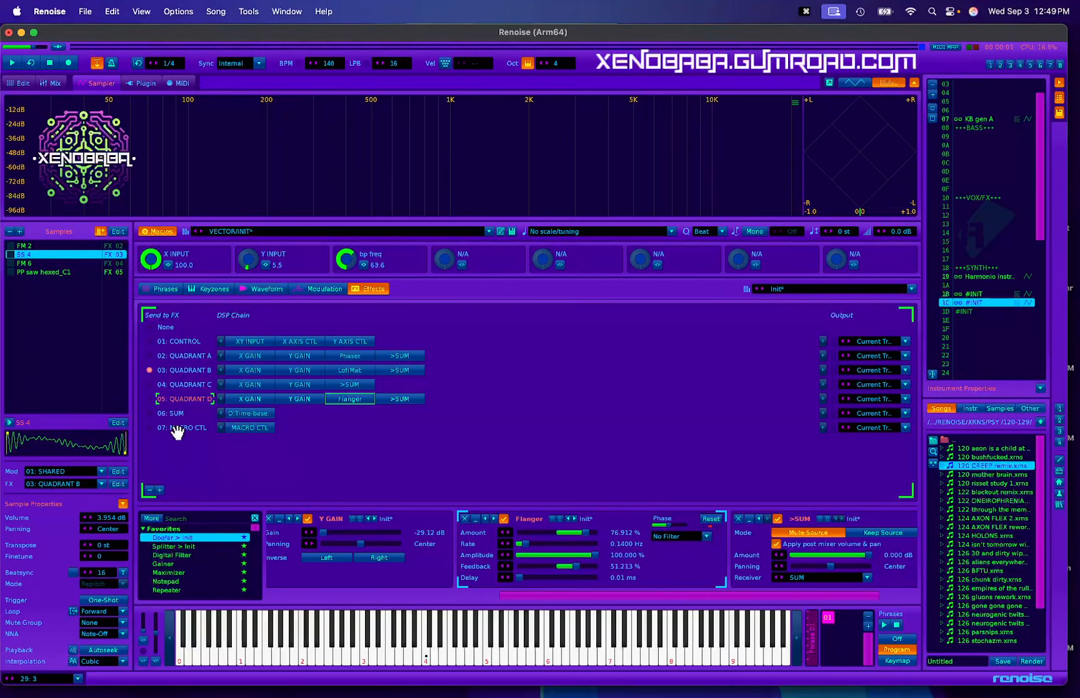
{"action": "left_click", "coordinate": [195, 368]}
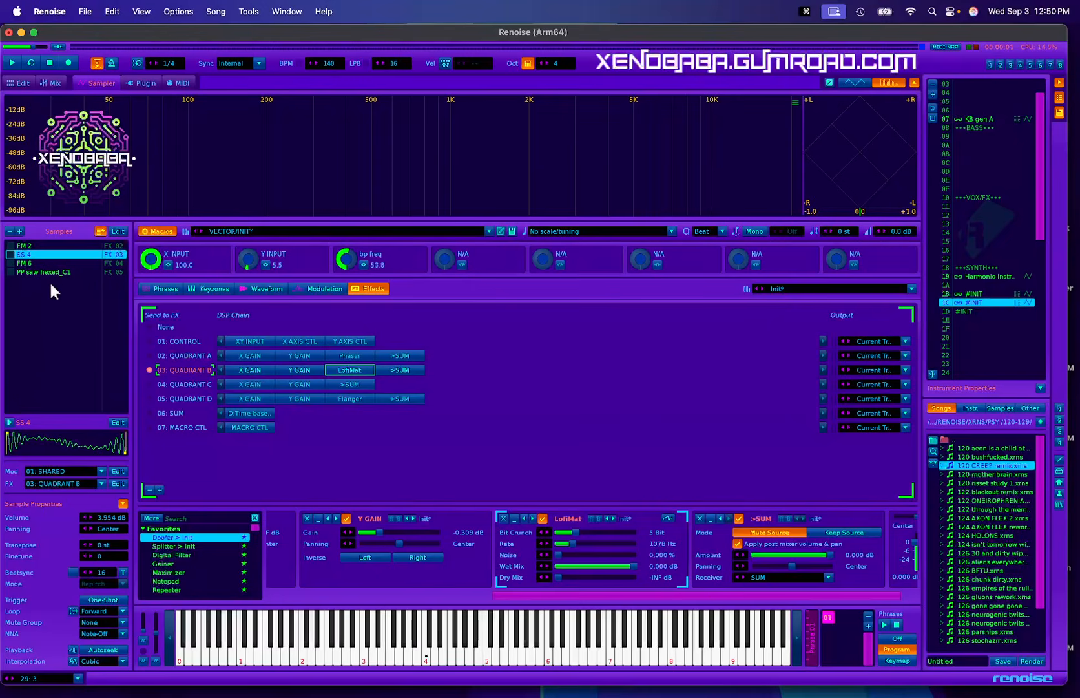
Step: Select the FM 2 sample, view the volume envelope in its SHARED modulation set, and return to the effect chains
{"action": "left_click", "coordinate": [123, 246]}
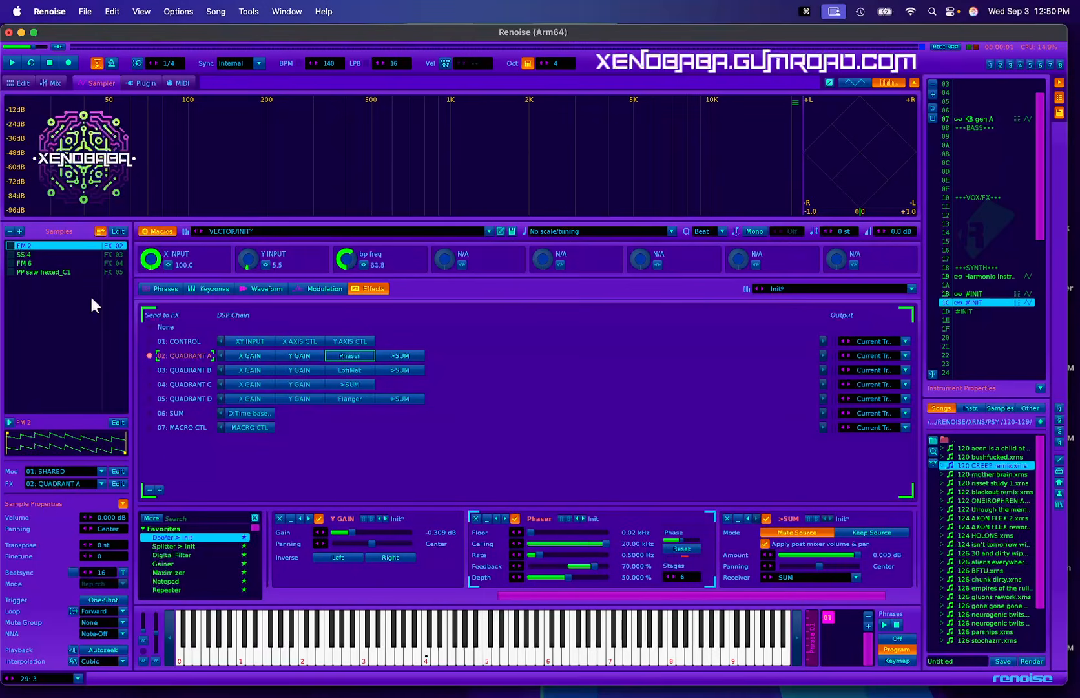
{"action": "left_click", "coordinate": [324, 288]}
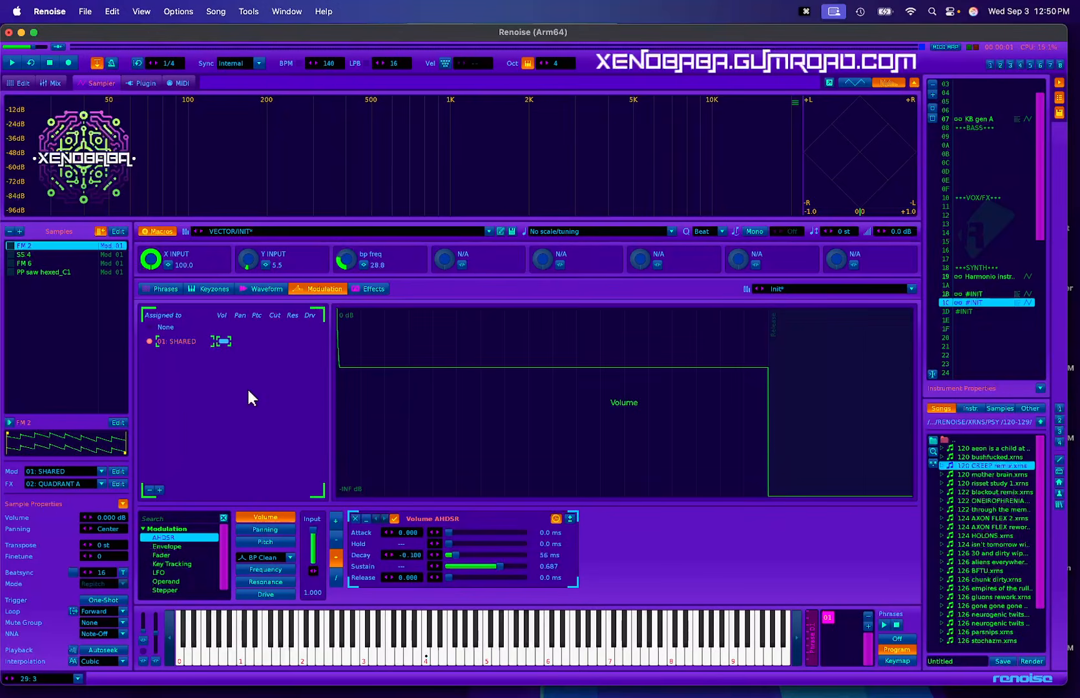
{"action": "left_click", "coordinate": [369, 289]}
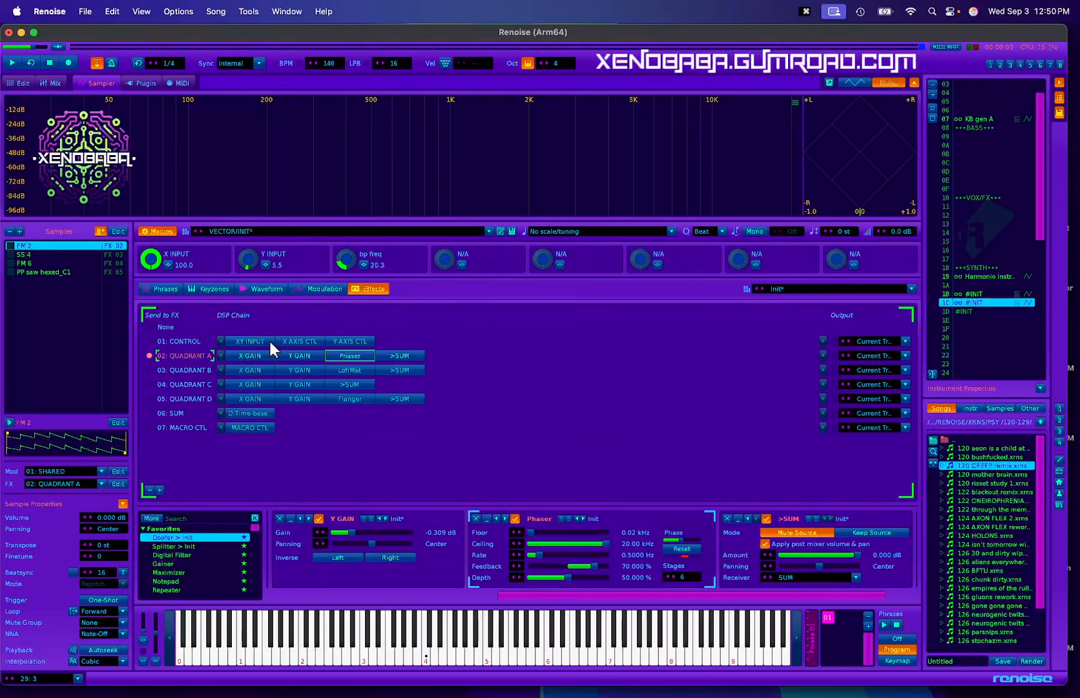
Step: Compare the X AXIS CTL and Y AXIS CTL devices to see which gain devices each one controls in the quadrant chains
{"action": "left_click", "coordinate": [296, 340]}
{"action": "left_click", "coordinate": [344, 341]}
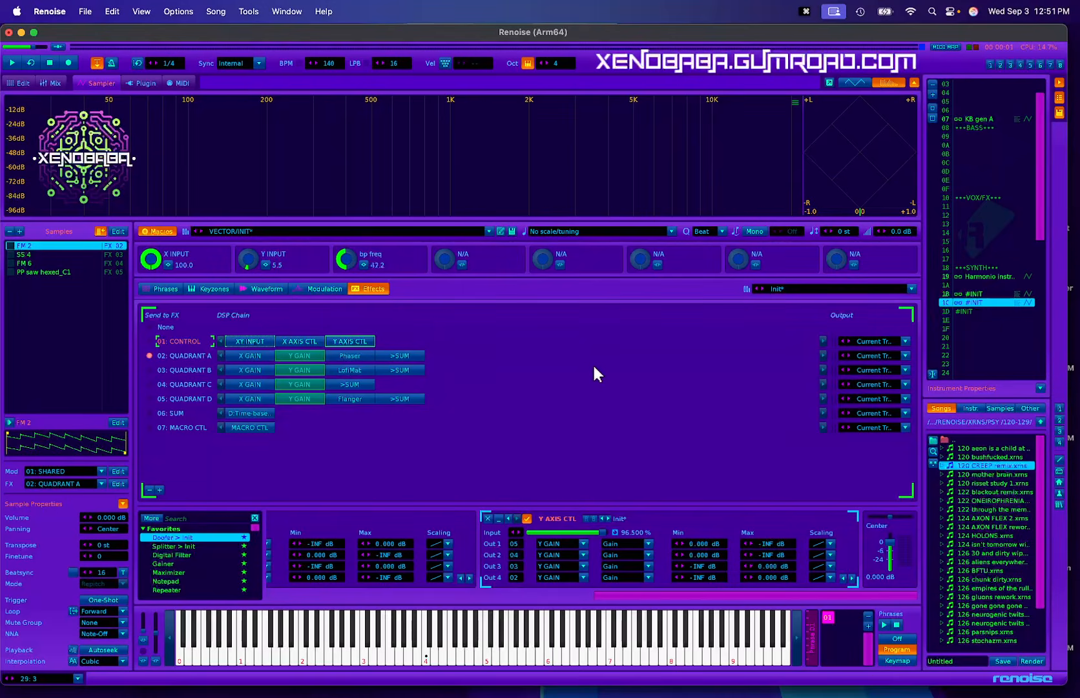
{"action": "left_click", "coordinate": [308, 340]}
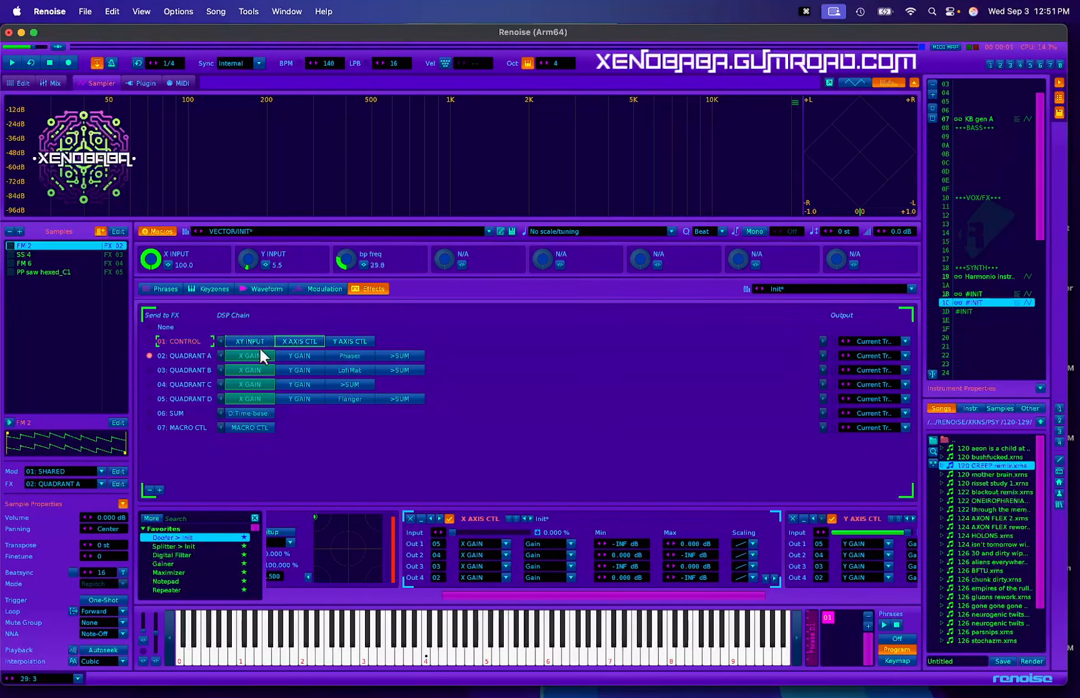
{"action": "left_click", "coordinate": [354, 333]}
{"action": "left_click", "coordinate": [309, 339]}
{"action": "left_click", "coordinate": [359, 339]}
{"action": "left_click", "coordinate": [305, 341]}
{"action": "left_click", "coordinate": [357, 341]}
{"action": "left_click", "coordinate": [306, 341]}
{"action": "left_click", "coordinate": [346, 340]}
{"action": "left_click", "coordinate": [297, 340]}
Step: Move the XY INPUT point near the pad's centre and back towards its upper-left corner, at about 12 % on the X axis
{"action": "left_click", "coordinate": [253, 342]}
{"action": "mouse_move", "coordinate": [682, 548]}
{"action": "left_mouse_down"}
{"action": "mouse_move", "coordinate": [695, 576]}
{"action": "mouse_move", "coordinate": [680, 575]}
{"action": "mouse_move", "coordinate": [686, 530]}
{"action": "mouse_move", "coordinate": [689, 549]}
{"action": "left_mouse_up"}
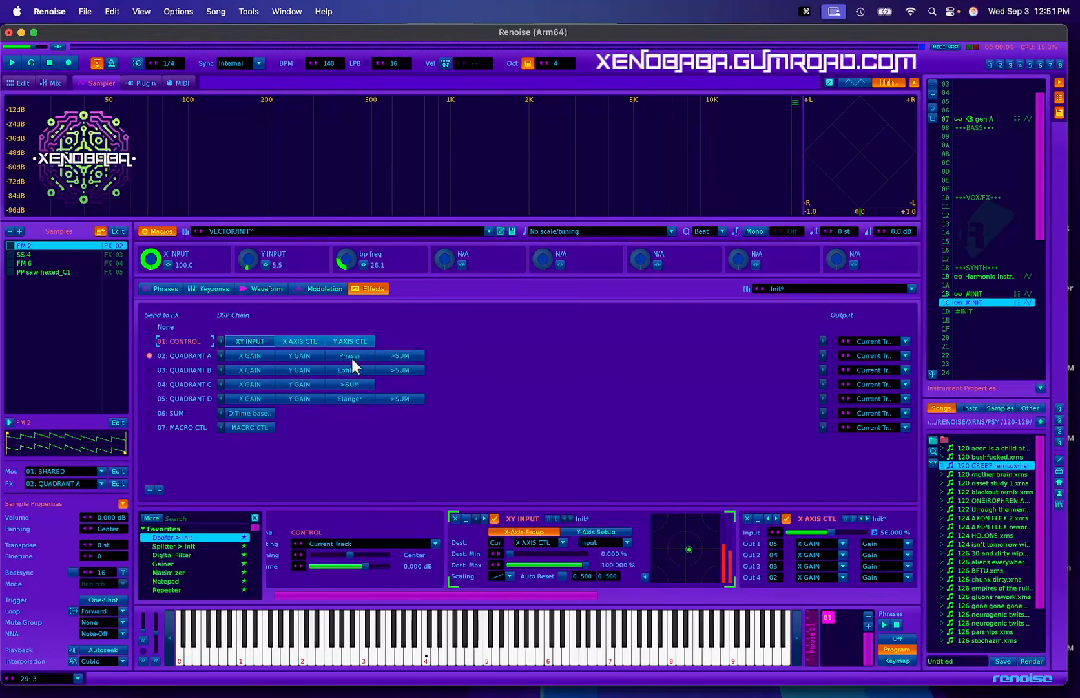
{"action": "left_click_drag", "start_coordinate": [693, 526], "coordinate": [659, 520]}
Step: Browse the bundled effect chain preset categories, such as Bass, Drums and Pad, without loading a preset
{"action": "left_click", "coordinate": [804, 288]}
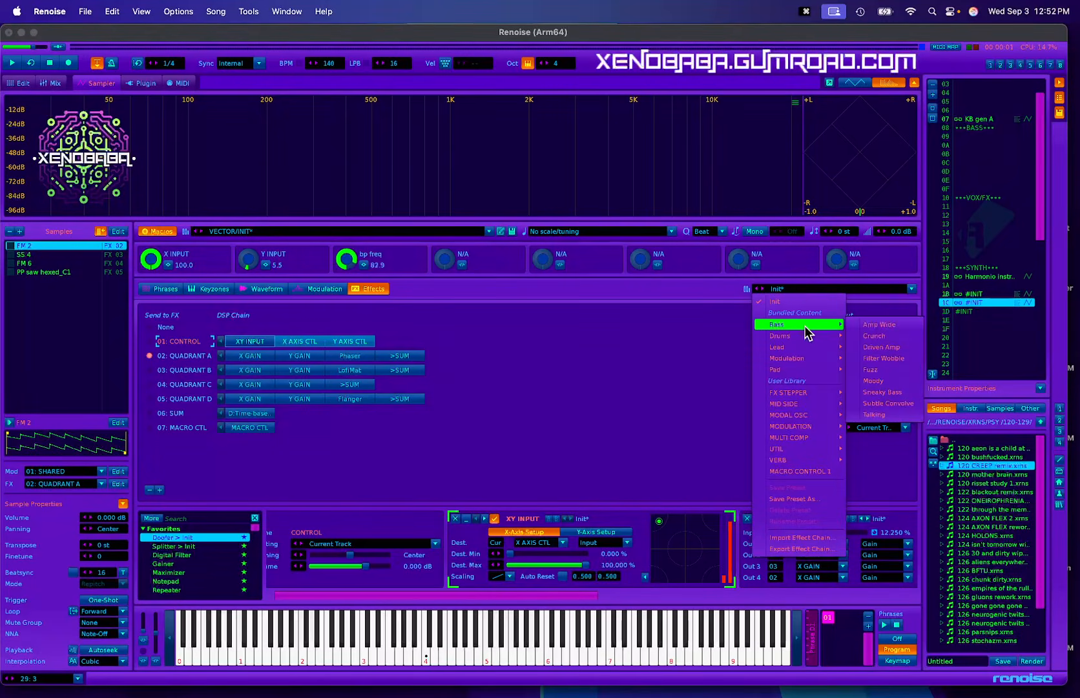
{"action": "mouse_move", "coordinate": [807, 342]}
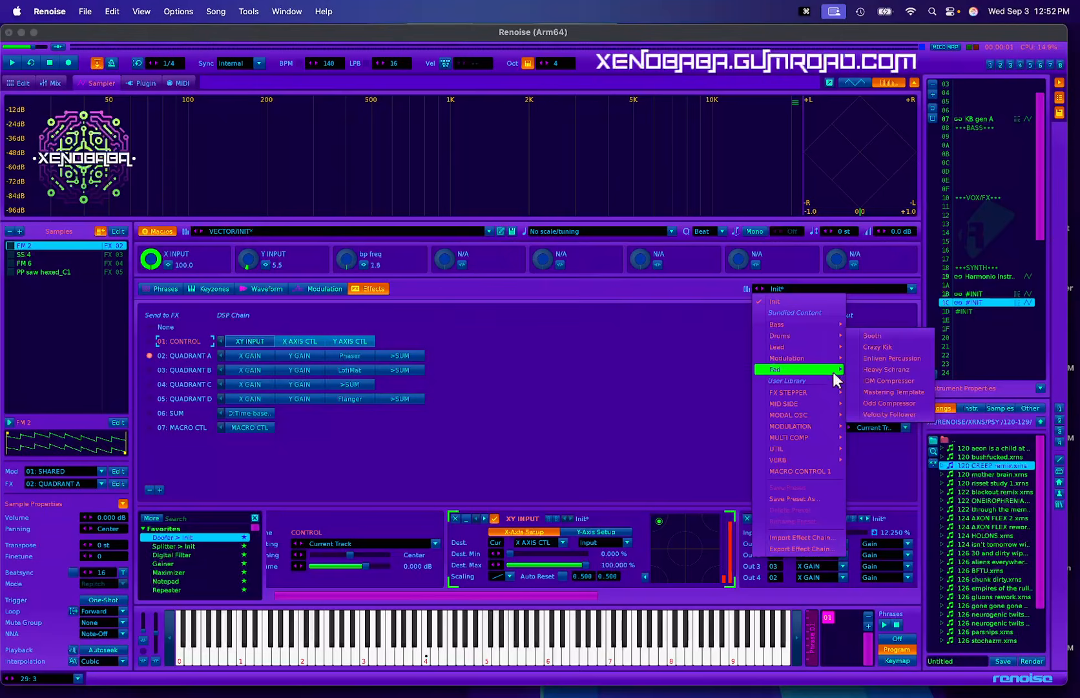
{"action": "mouse_move", "coordinate": [833, 374]}
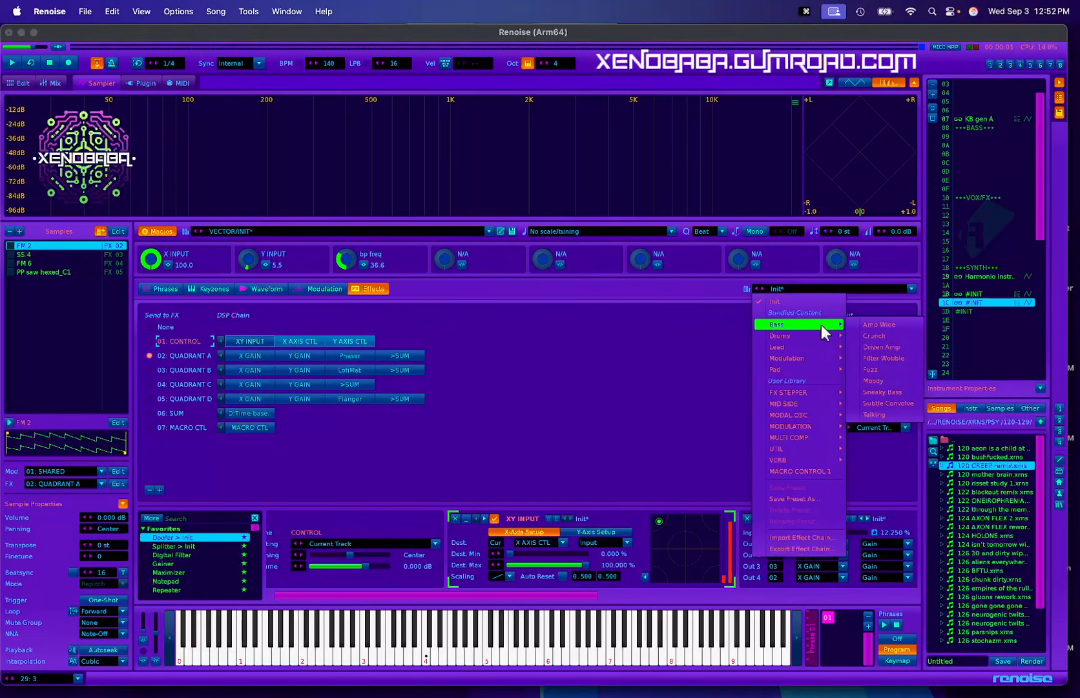
{"action": "left_click", "coordinate": [654, 342]}
Step: View the FM 2 sample's waveform and browse the Basic category of the bundled sample presets without loading one
{"action": "left_click", "coordinate": [270, 288]}
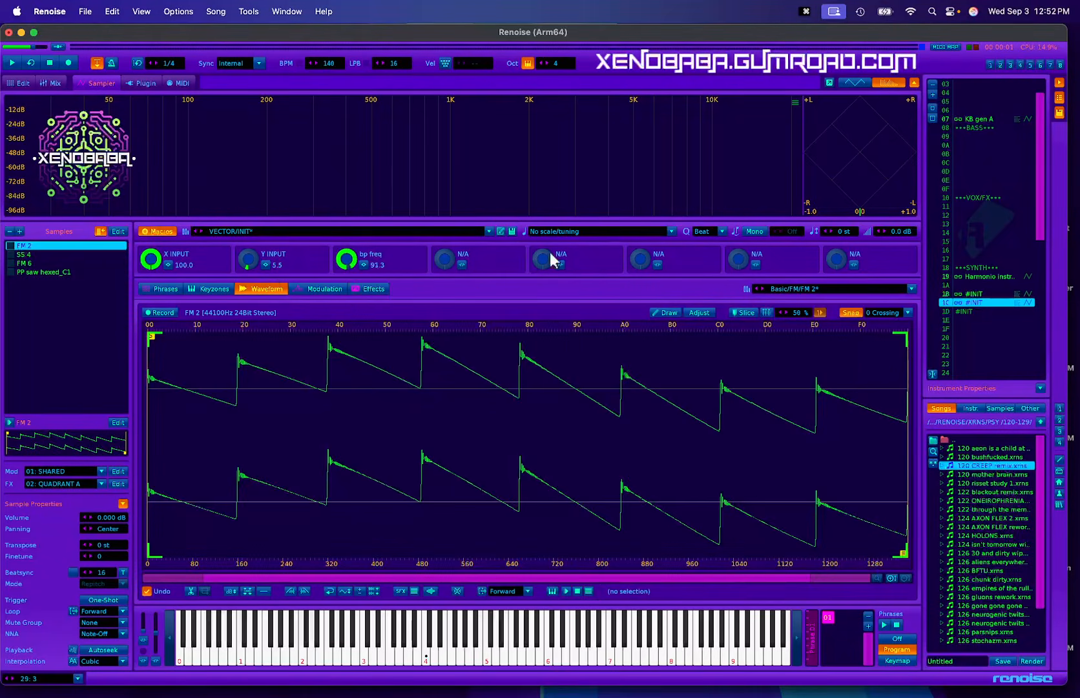
{"action": "left_click", "coordinate": [812, 288]}
{"action": "mouse_move", "coordinate": [808, 325]}
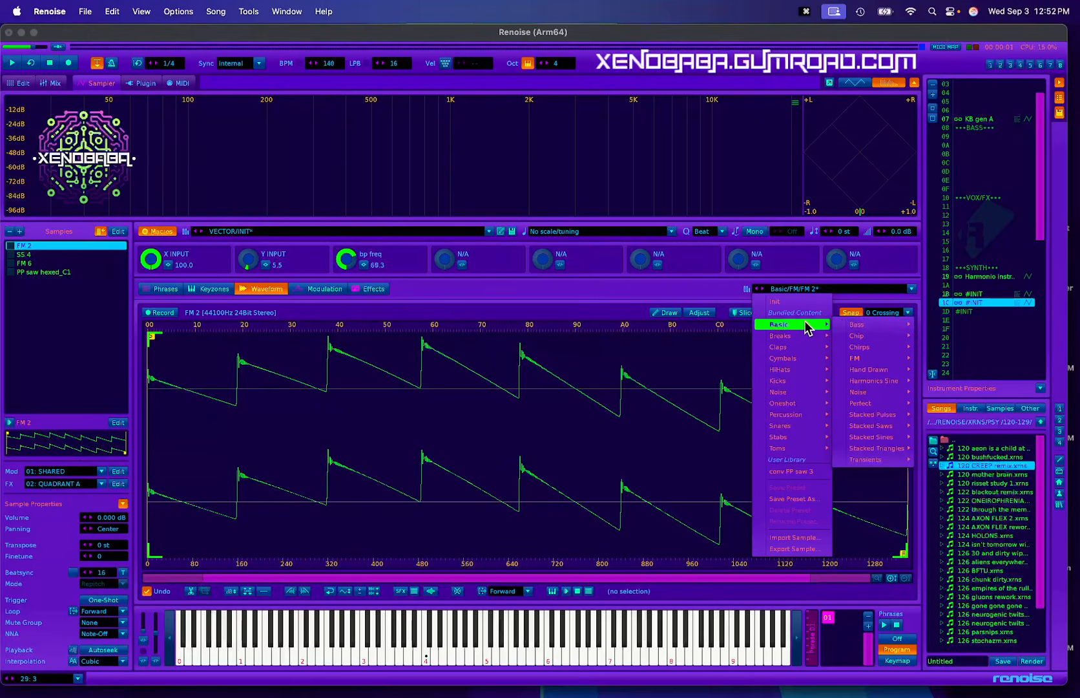
{"action": "mouse_move", "coordinate": [903, 439]}
{"action": "left_click", "coordinate": [659, 342]}
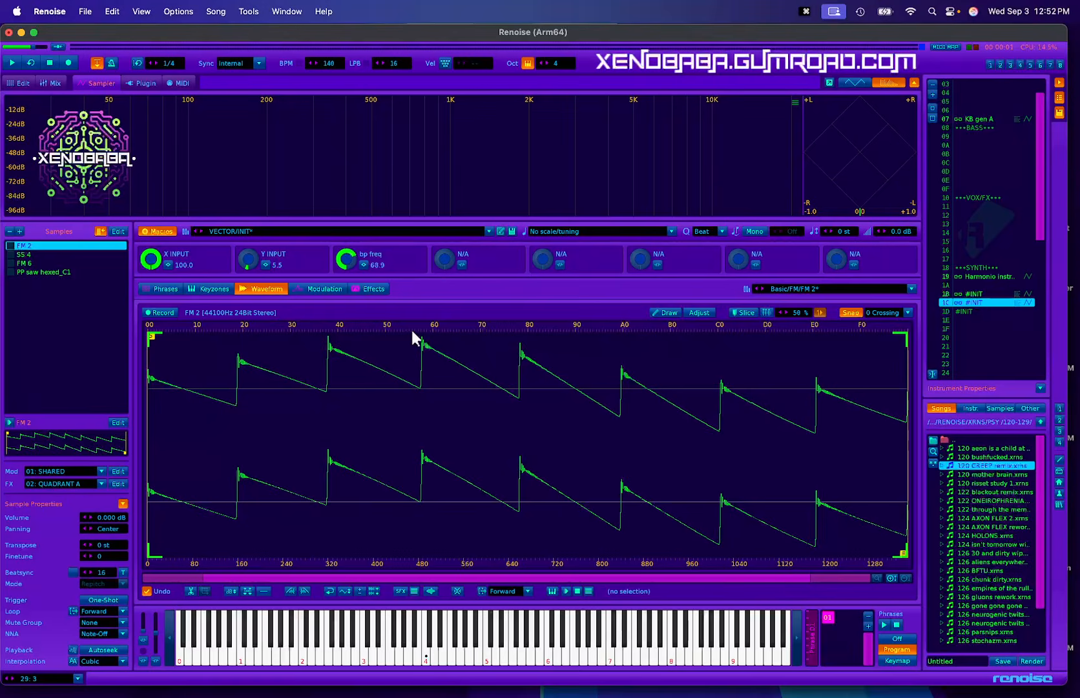
Step: Select the empty VECTOR/INIT instrument in slot 1D, view the Harmonio wave generator, and close it
{"action": "left_click", "coordinate": [989, 311]}
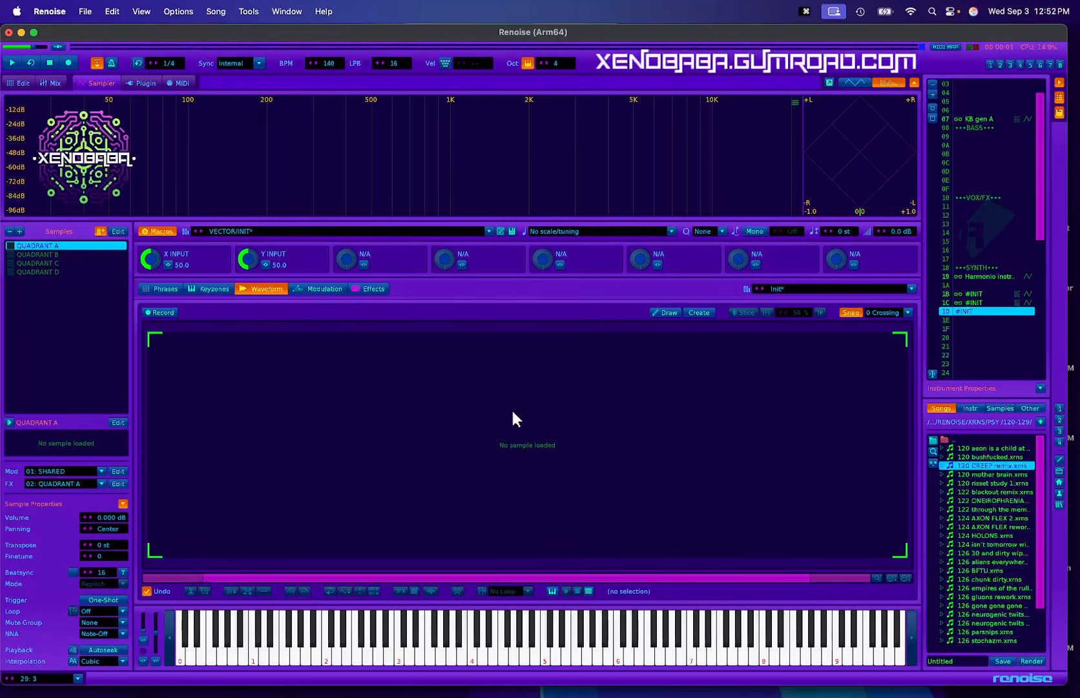
{"action": "key", "text": "ctrl+shift+h"}
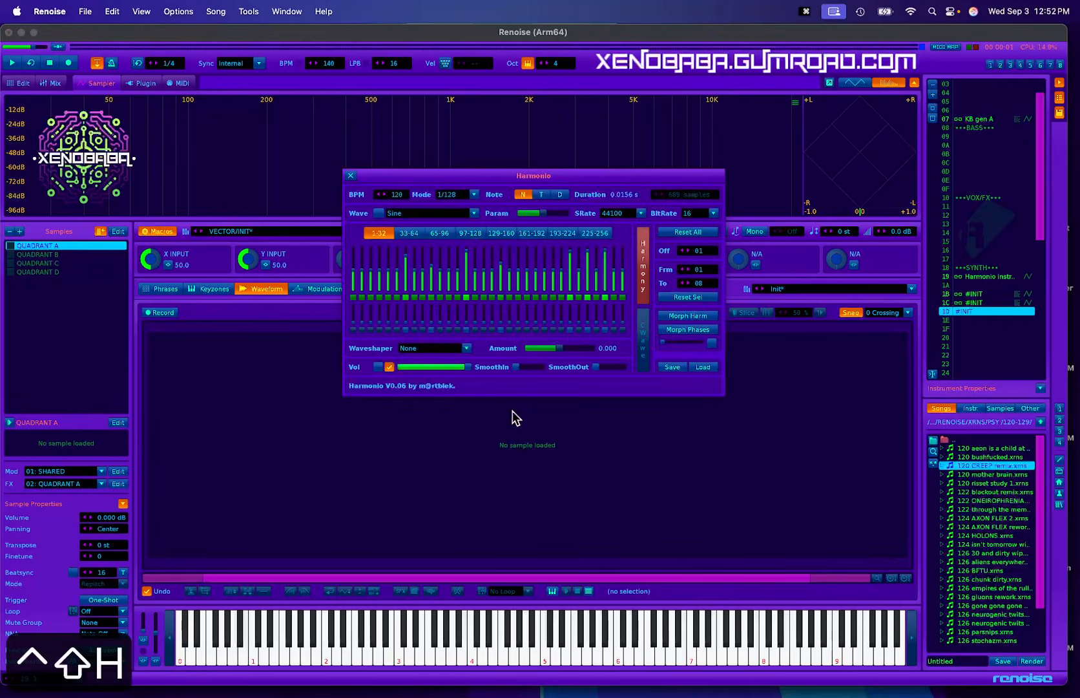
{"action": "left_click", "coordinate": [350, 175]}
Step: Generate a waveform in the instrument's first sample slot with the Macuilxochitl tool and close the tool
{"action": "key", "text": "ctrl+shift+m"}
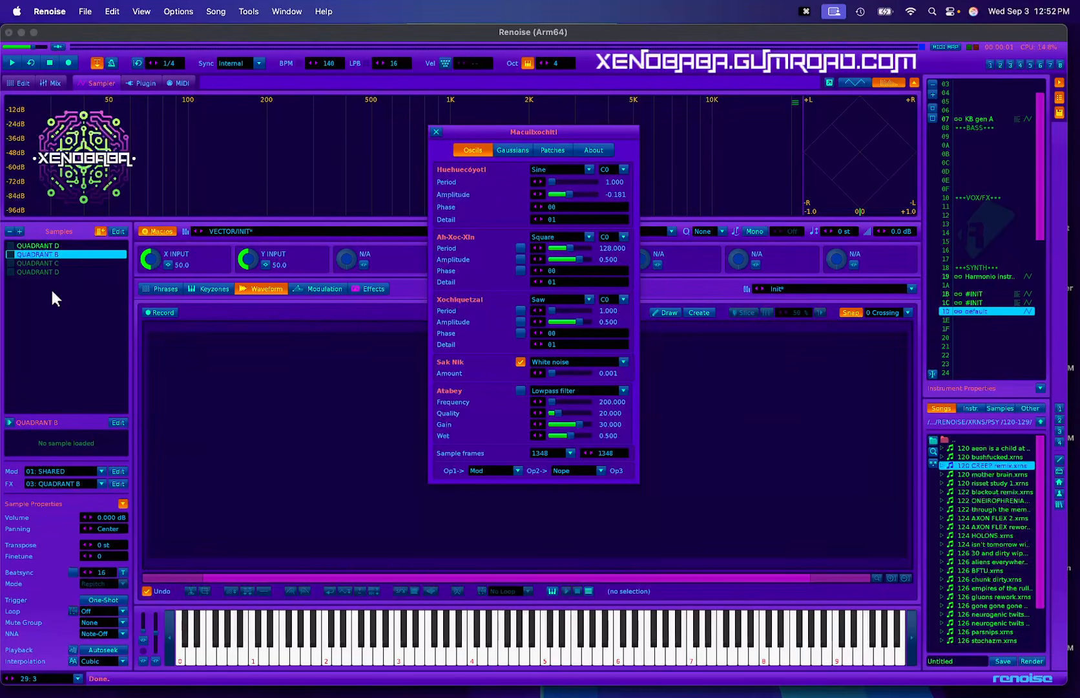
{"action": "left_click", "coordinate": [436, 132]}
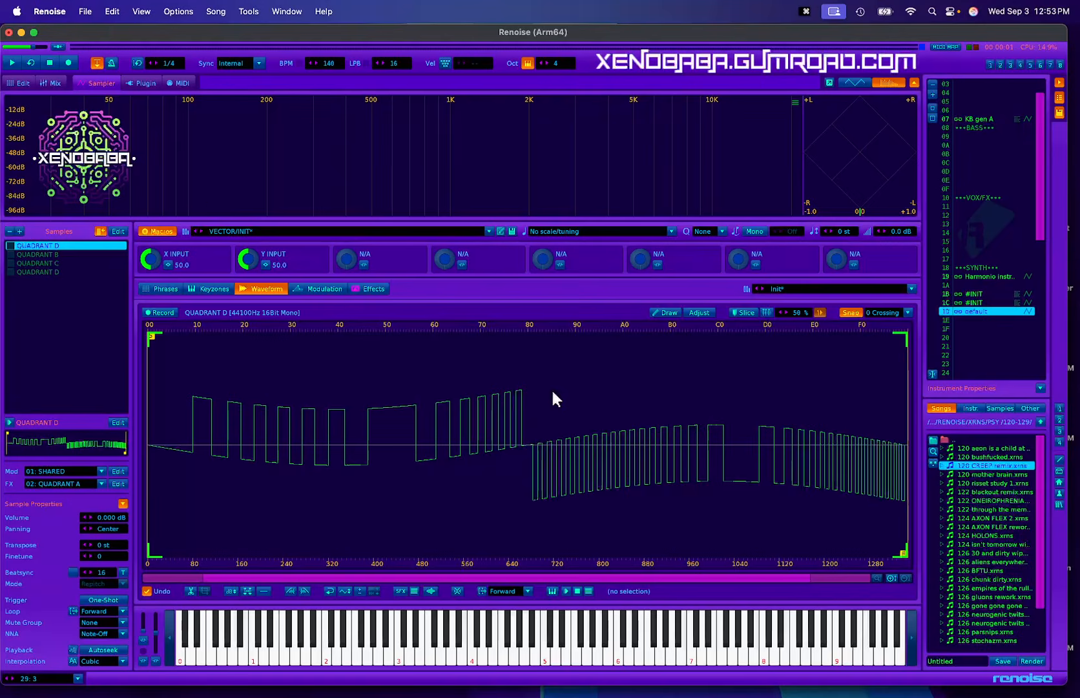
Step: Start song playback and show the mixer tracks of BUS 1 and the SYNTH group
{"action": "key", "text": "space"}
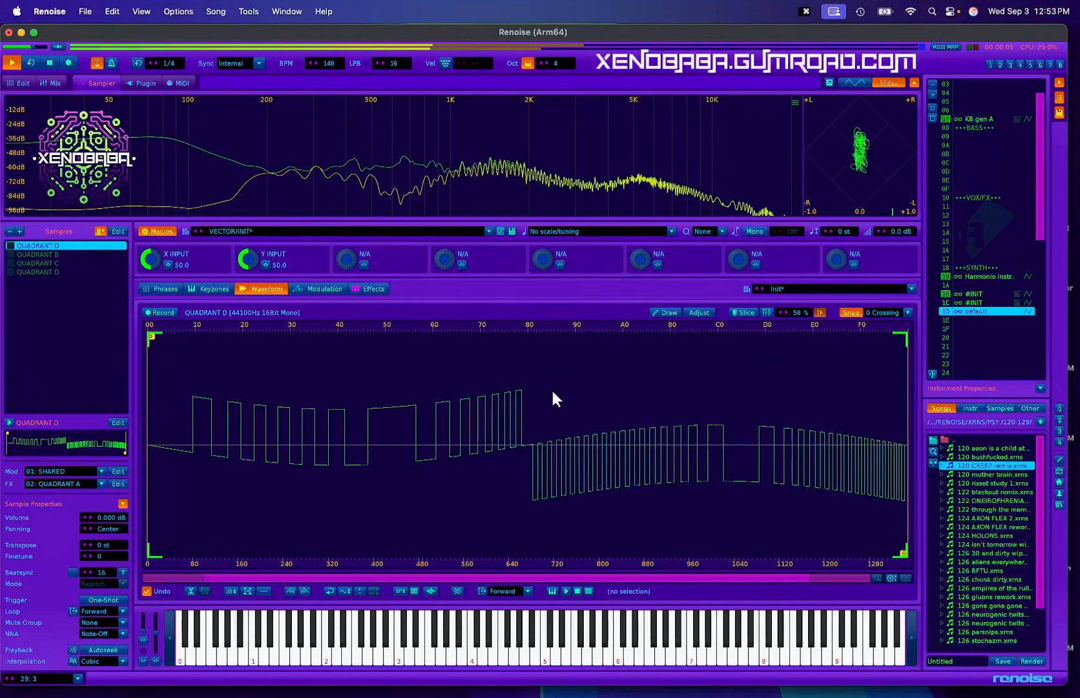
{"action": "key", "text": "F3"}
{"action": "scroll", "coordinate": [892, 506], "scroll_direction": "right", "scroll_amount": 8}
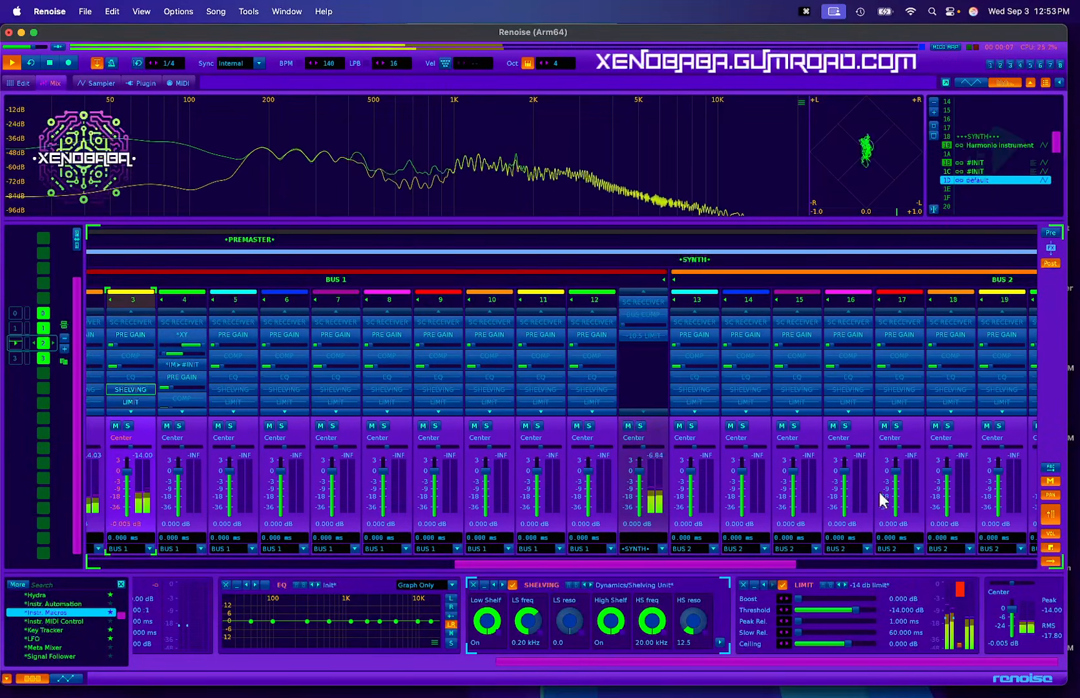